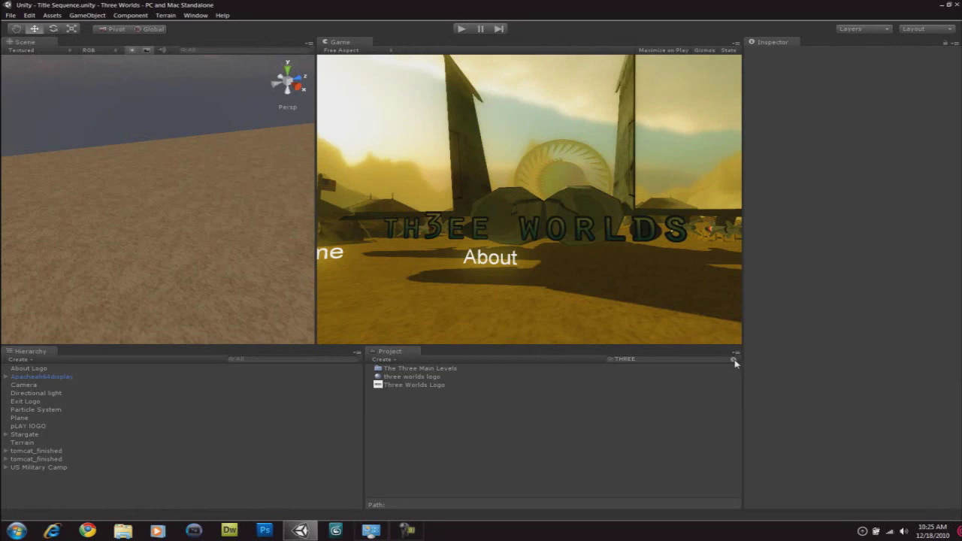
Clear the project search filter and preview the Title Sequence scene in play mode
{"action": "left_click", "coordinate": [733, 360]}
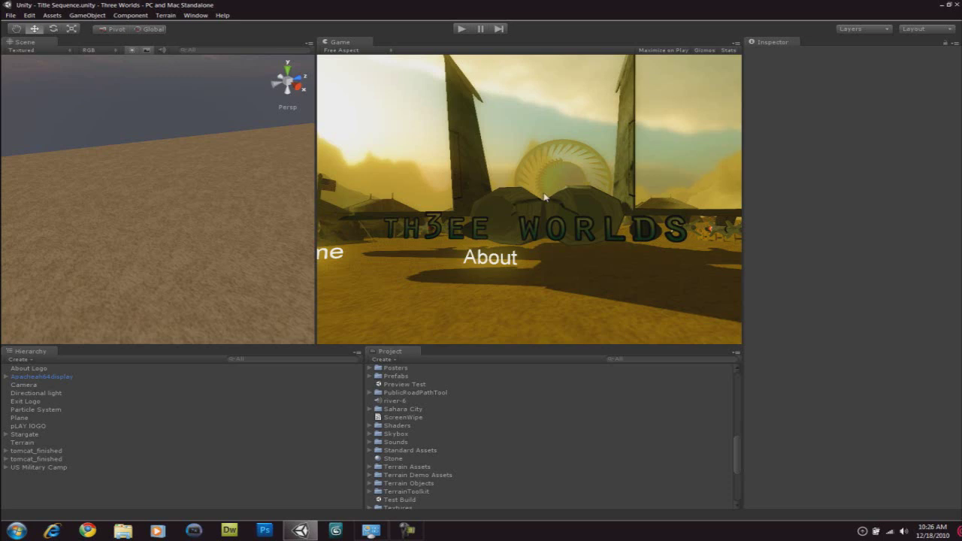
{"action": "left_click", "coordinate": [462, 29]}
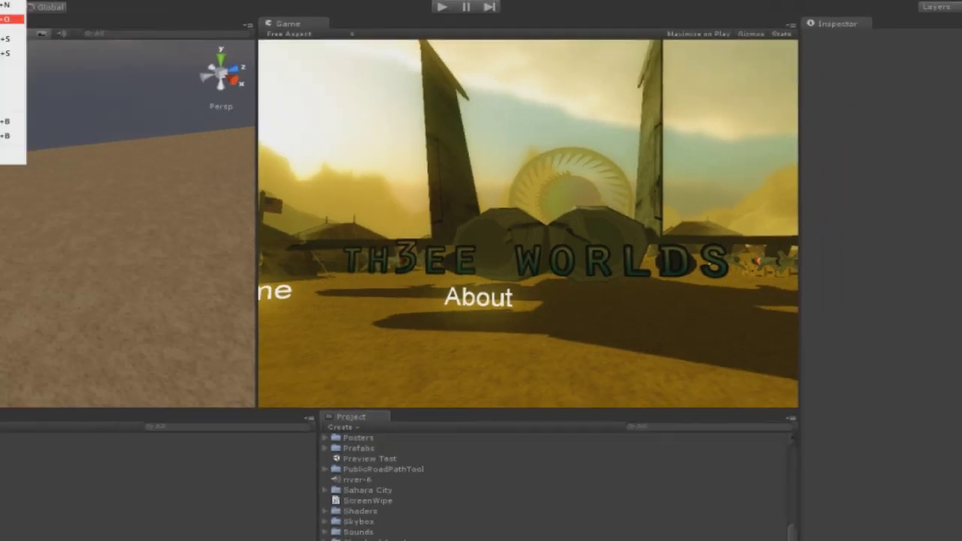
Open the tutorial.unity scene from the project's Assets folder
{"action": "left_click", "coordinate": [11, 17]}
{"action": "left_click_drag", "start_coordinate": [533, 141], "coordinate": [532, 226]}
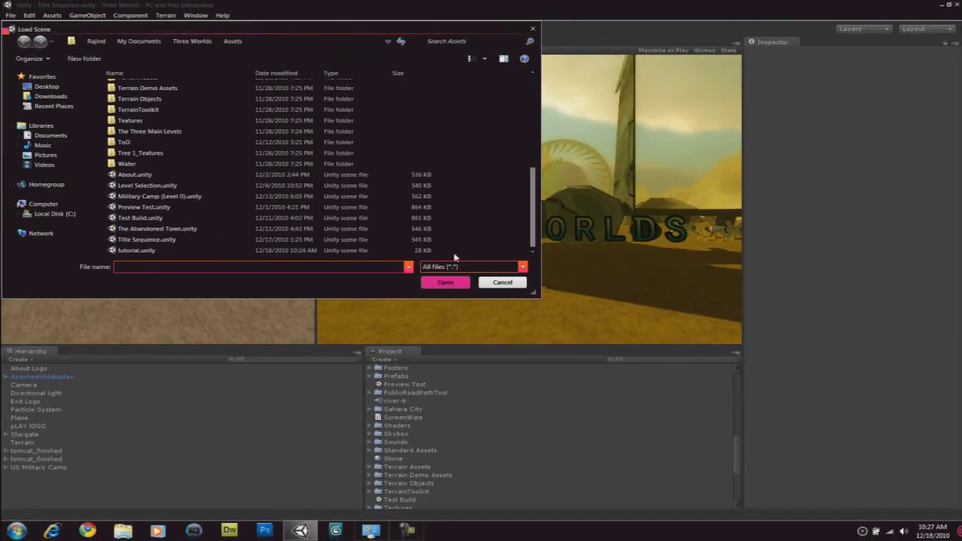
{"action": "double_click", "coordinate": [342, 251]}
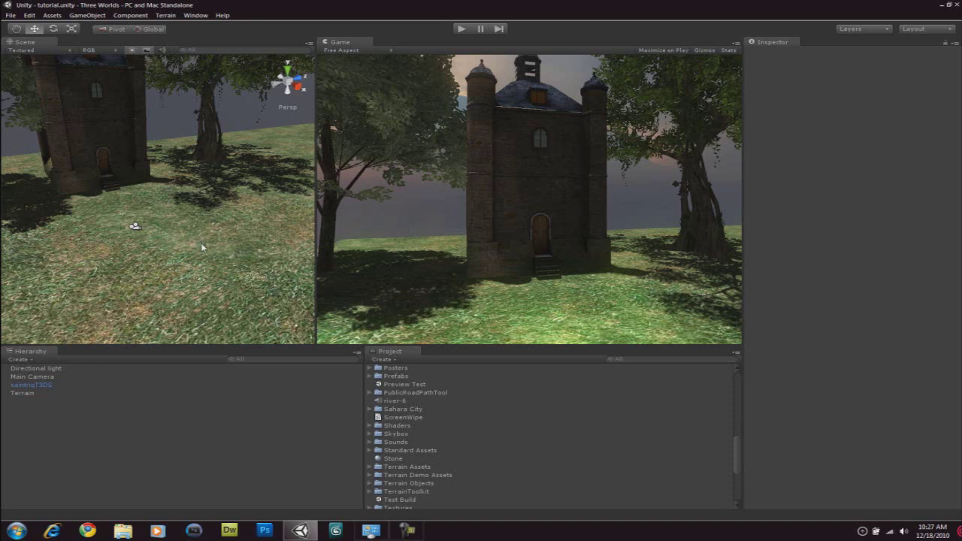
Inspect the Main Camera's settings and look up the option for creating another camera
{"action": "right_click_drag", "start_coordinate": [202, 247], "coordinate": [181, 249]}
{"action": "left_click", "coordinate": [150, 234]}
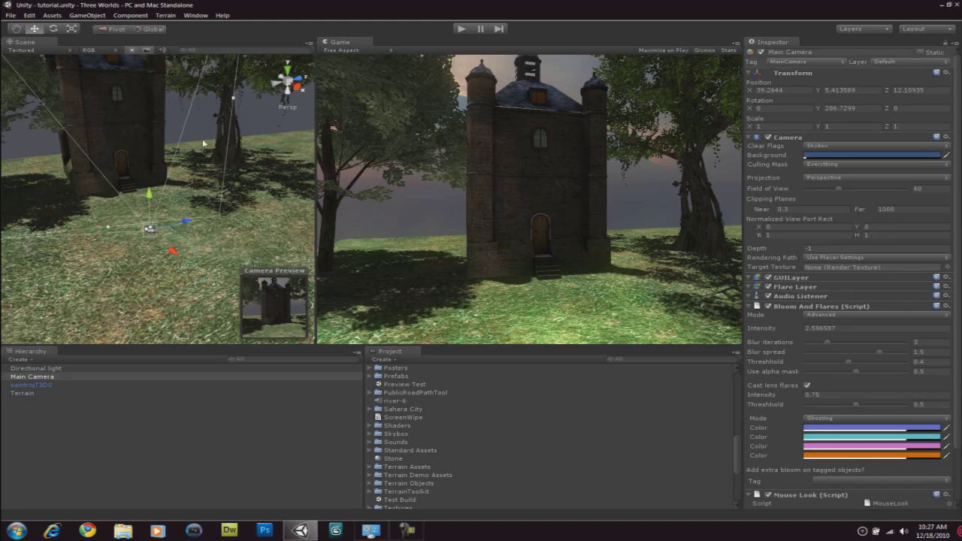
{"action": "left_click", "coordinate": [96, 15]}
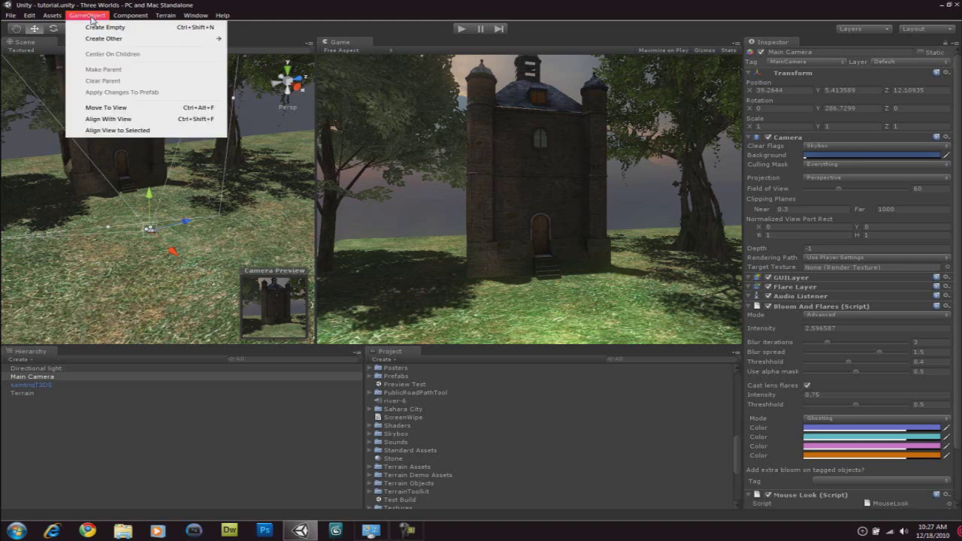
{"action": "mouse_move", "coordinate": [104, 40]}
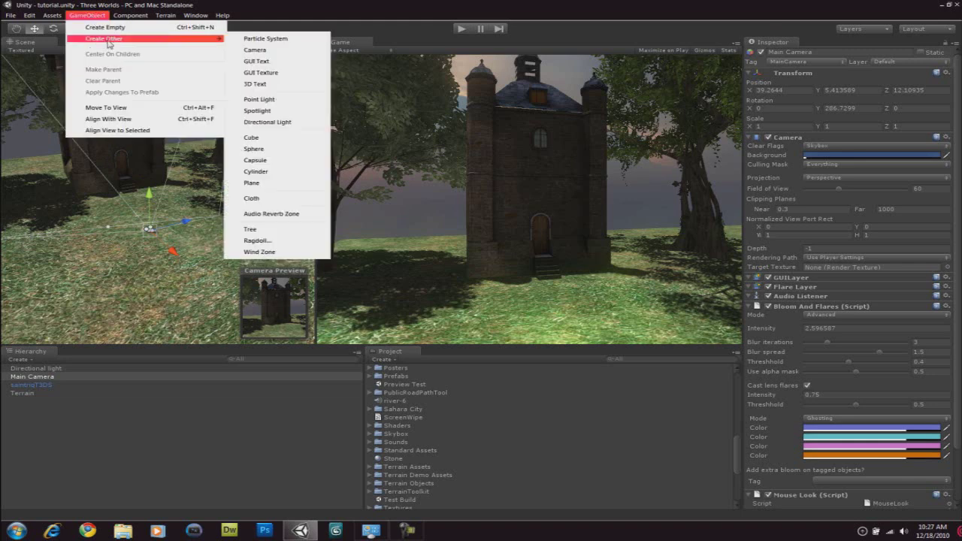
{"action": "left_click", "coordinate": [256, 51]}
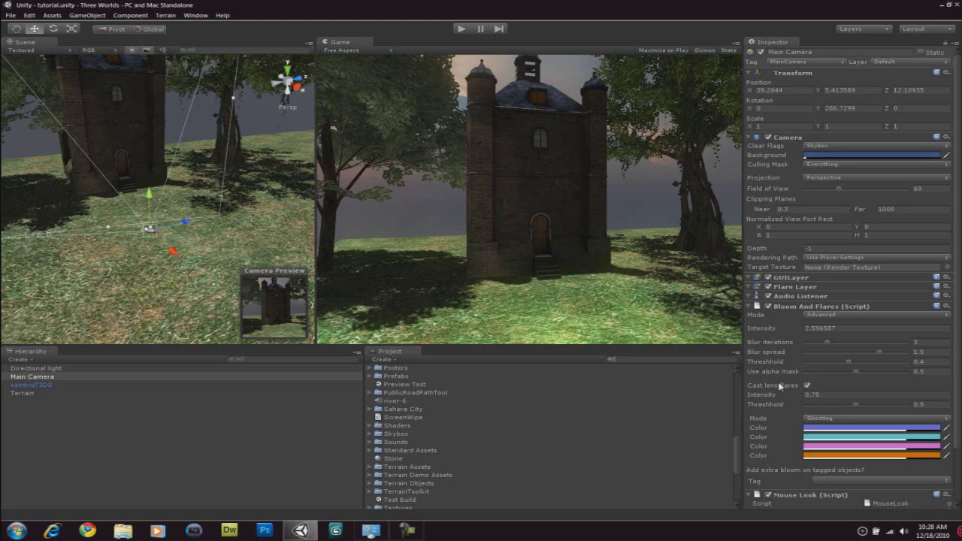
Search the project for "THREE W" and preview the Three Worlds Logo texture and the three worlds logo material
{"action": "type", "text": "THREE"}
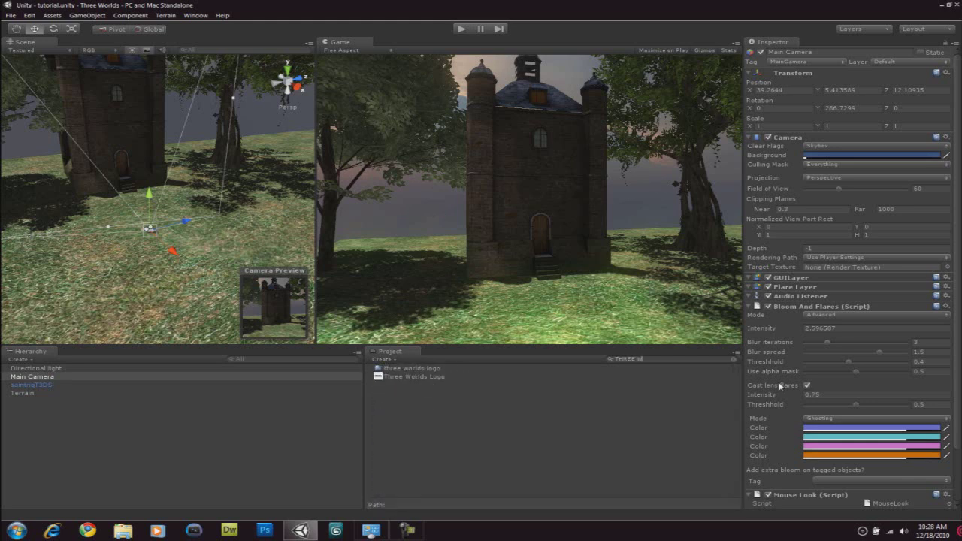
{"action": "left_click", "coordinate": [397, 376]}
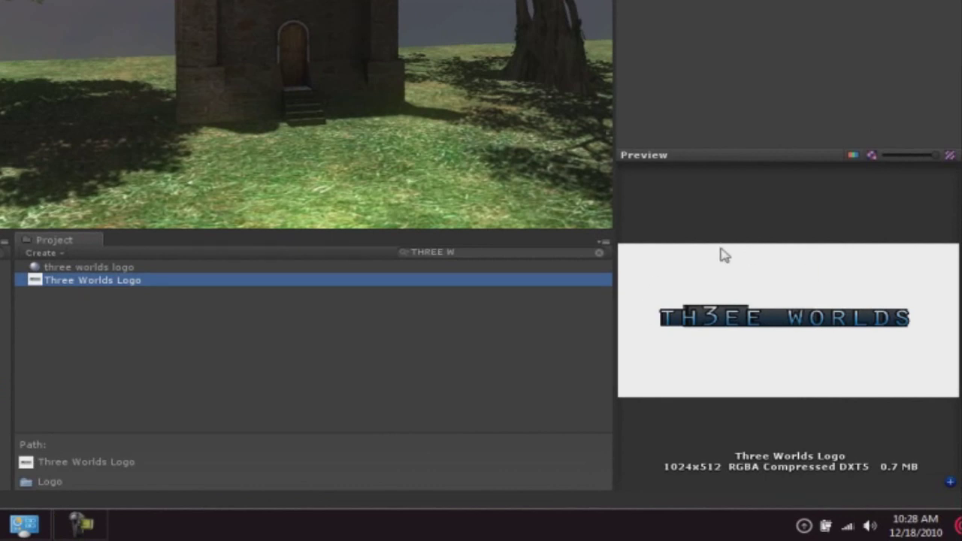
{"action": "left_click", "coordinate": [97, 267]}
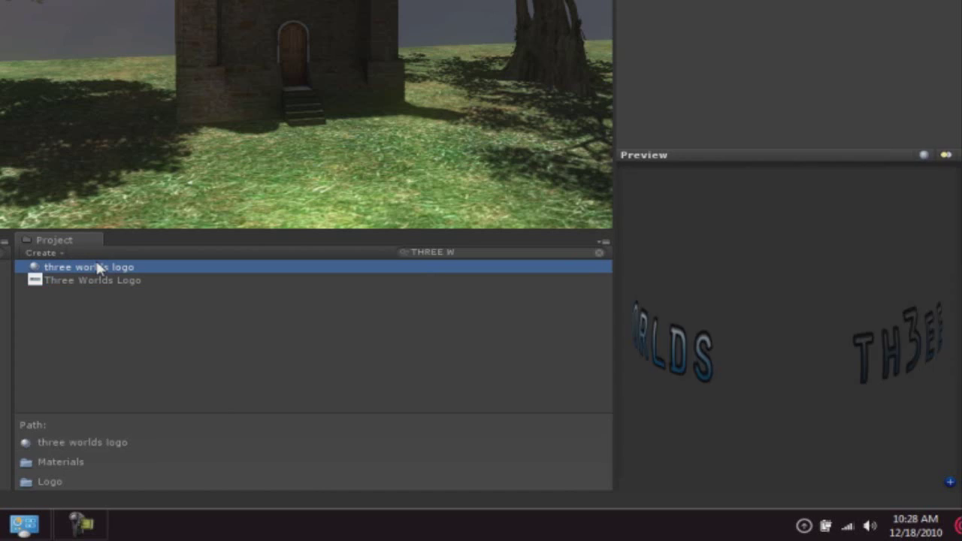
{"action": "left_click_drag", "start_coordinate": [670, 351], "coordinate": [794, 349]}
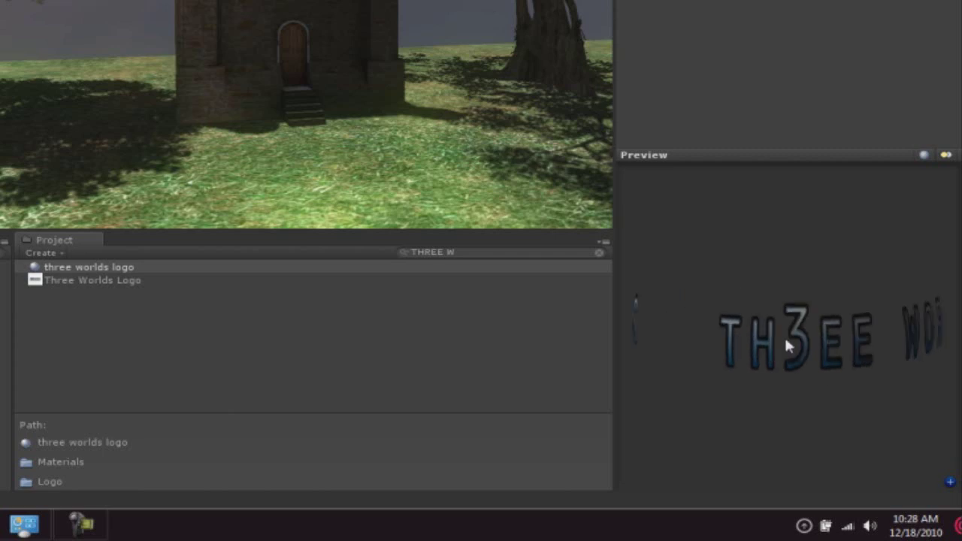
{"action": "left_click", "coordinate": [76, 267]}
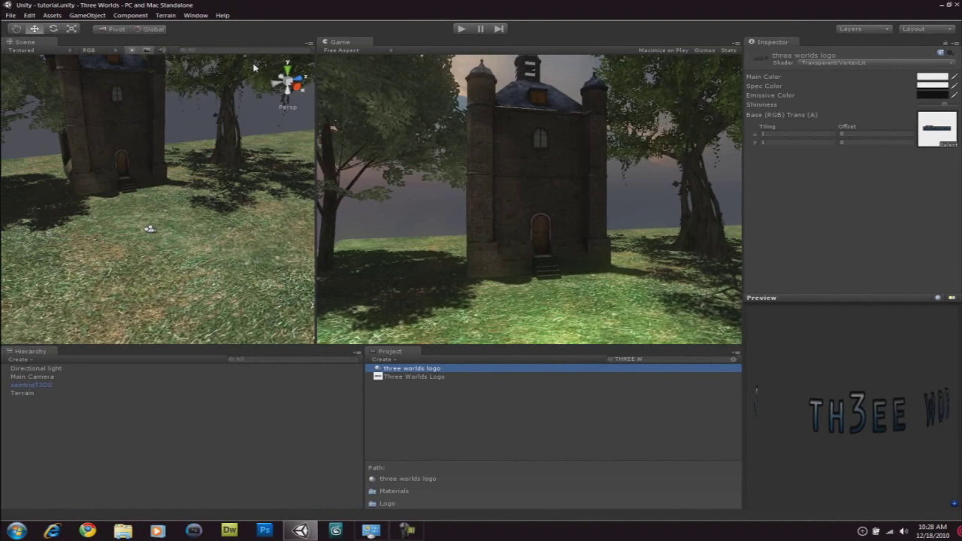
{"action": "left_click", "coordinate": [87, 15]}
{"action": "mouse_move", "coordinate": [105, 38]}
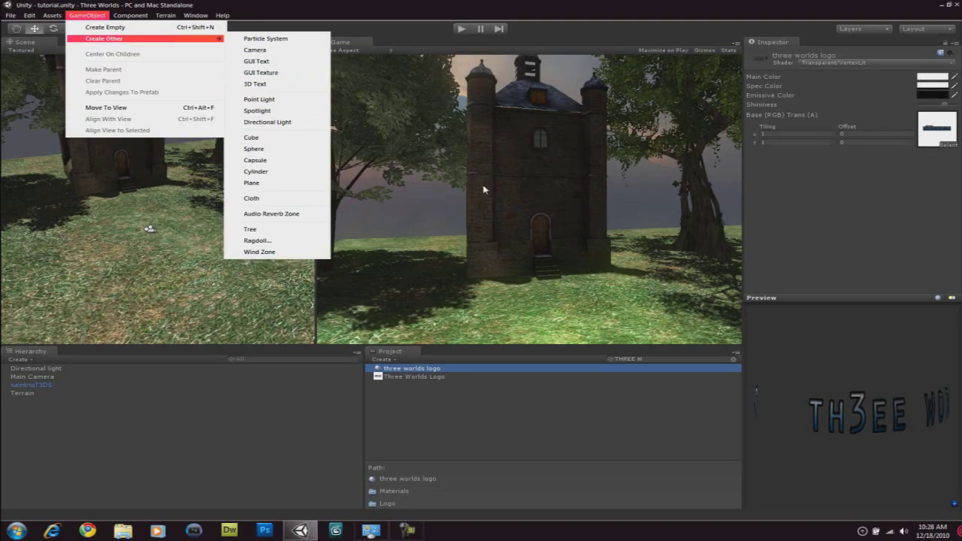
{"action": "left_click", "coordinate": [422, 169]}
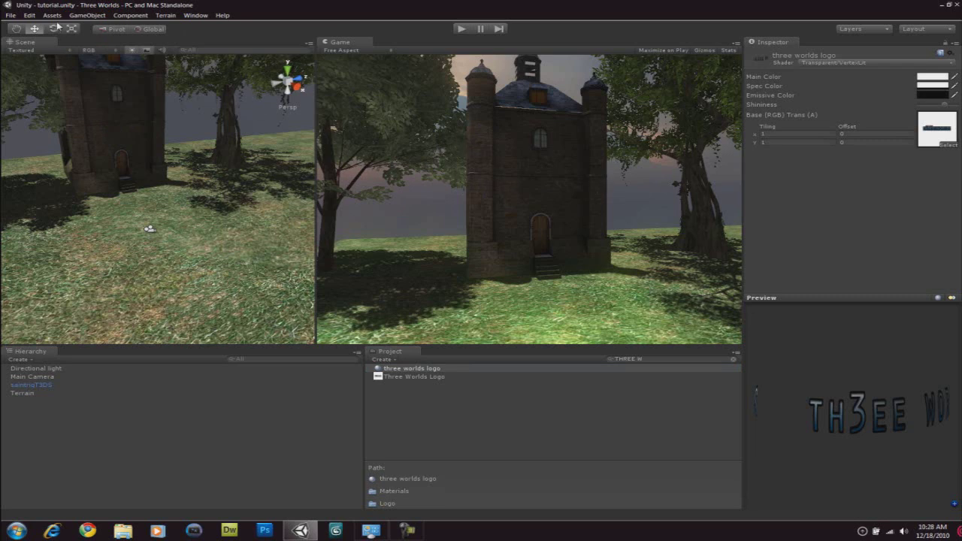
Create a plane and shift it toward the tower to about X 34.2
{"action": "left_click", "coordinate": [87, 15]}
{"action": "mouse_move", "coordinate": [110, 41]}
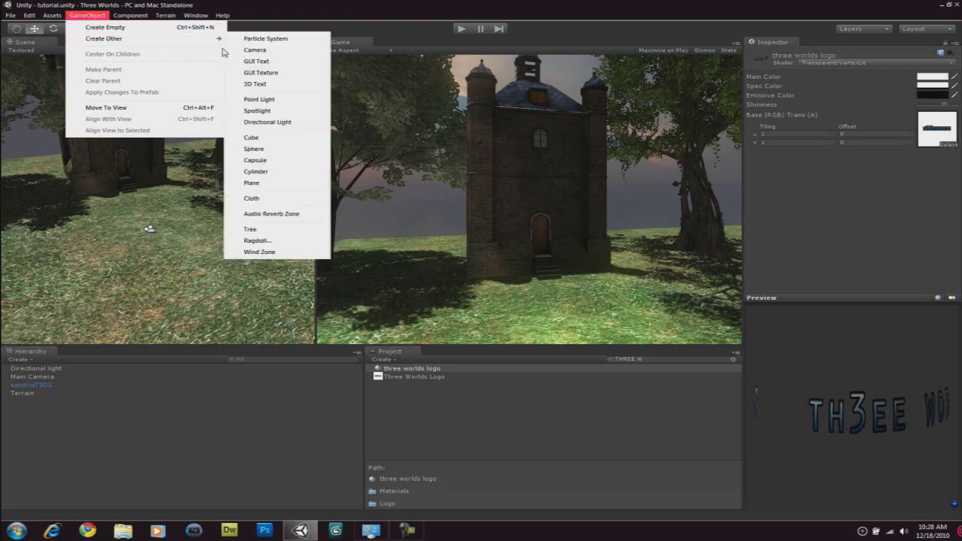
{"action": "left_click", "coordinate": [251, 182]}
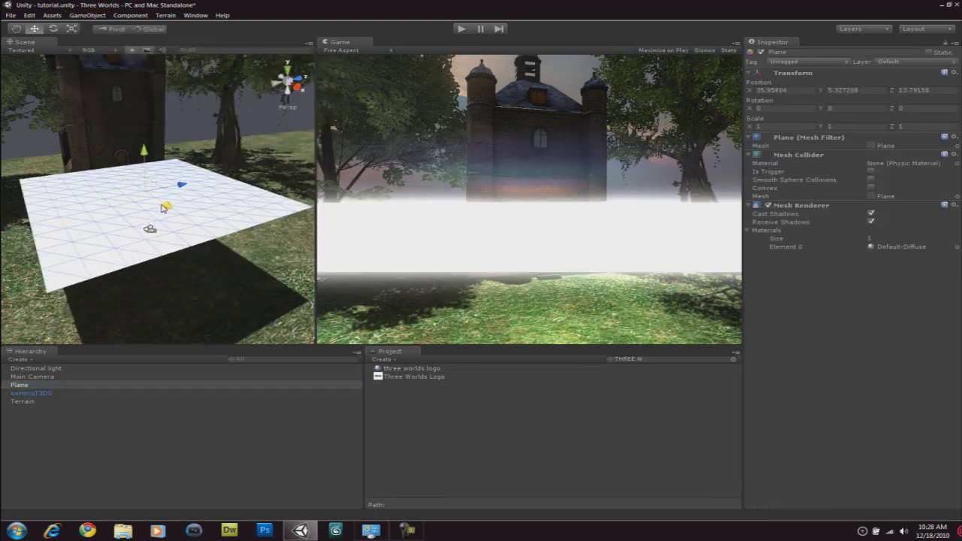
{"action": "left_click_drag", "start_coordinate": [164, 207], "coordinate": [153, 196]}
{"action": "left_click", "coordinate": [54, 16]}
{"action": "key", "text": "Escape"}
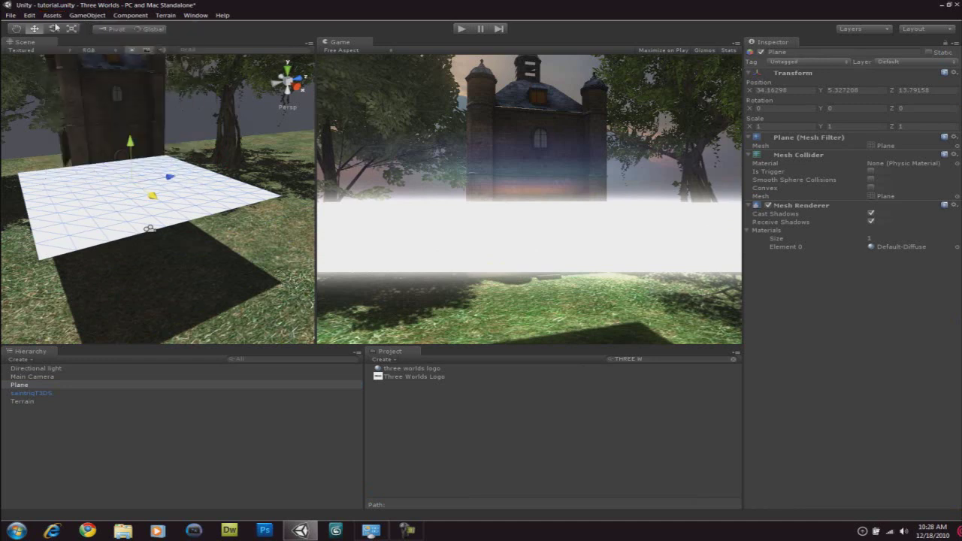
Rotate the plane upright and set its Z rotation to -90
{"action": "left_click", "coordinate": [54, 27]}
{"action": "left_click_drag", "start_coordinate": [141, 160], "coordinate": [147, 284]}
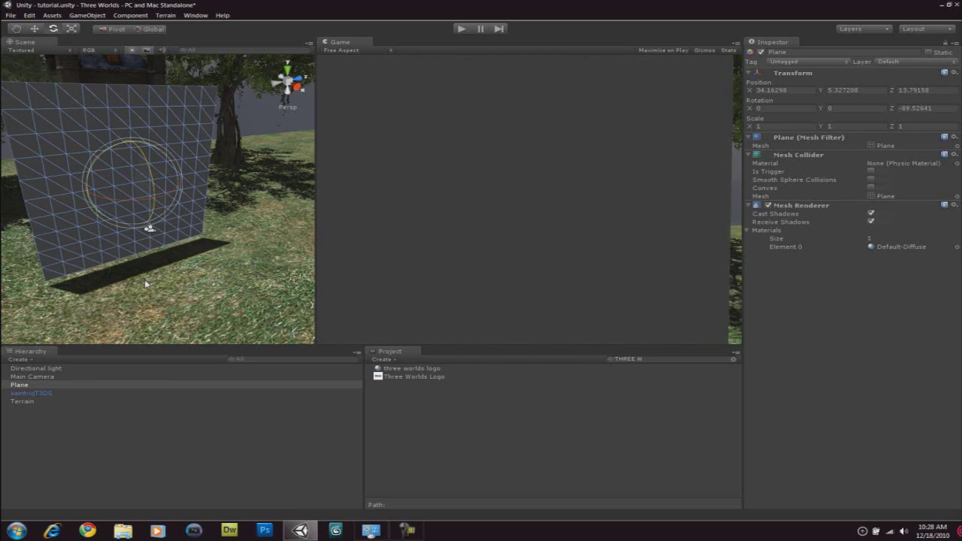
{"action": "left_click", "coordinate": [928, 108]}
{"action": "type", "text": "-90"}
Move the upright plane in front of the tower, to about X 27.6, Y 5.4, Z 16.1
{"action": "left_click", "coordinate": [33, 30]}
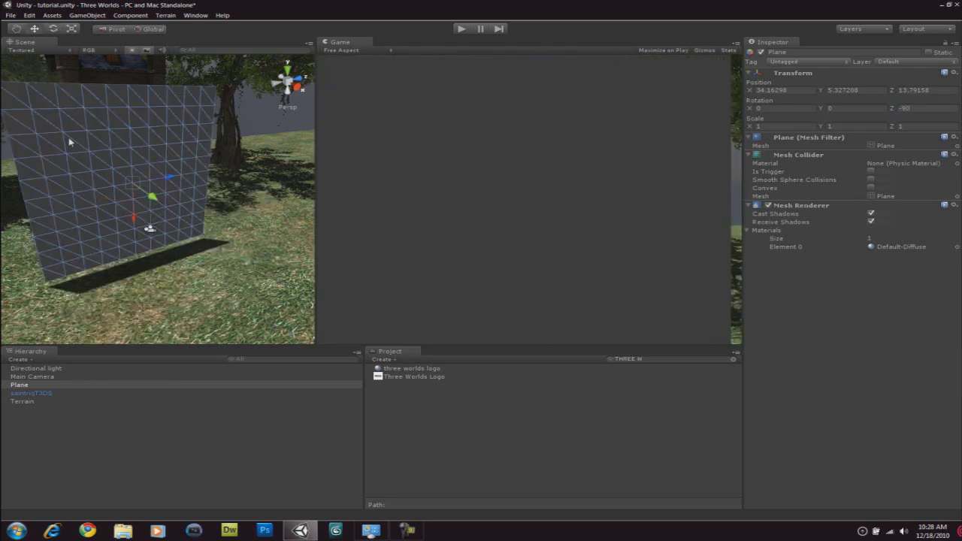
{"action": "left_click_drag", "start_coordinate": [137, 196], "coordinate": [147, 171]}
{"action": "left_click", "coordinate": [131, 165]}
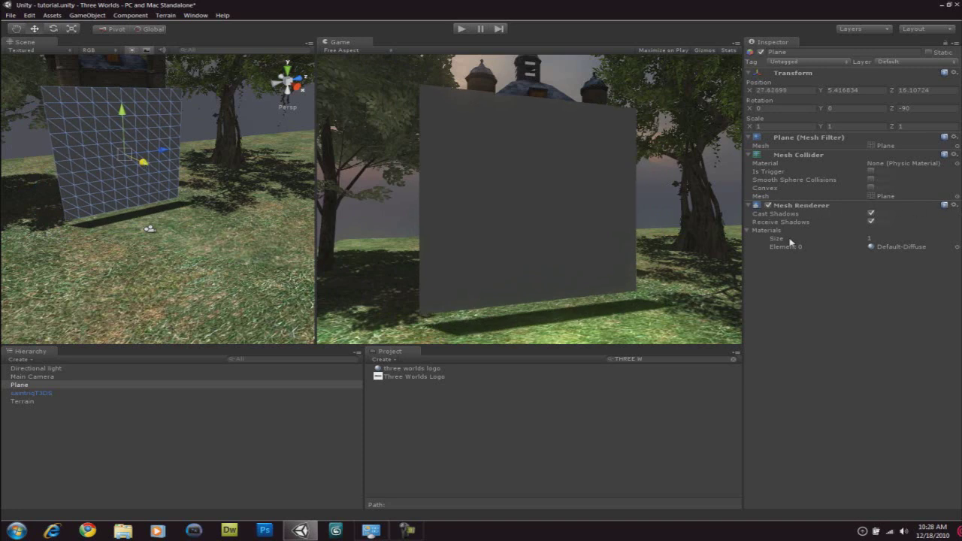
Assign the three worlds logo material to Element 0 of the plane's Mesh Renderer
{"action": "left_click", "coordinate": [893, 248]}
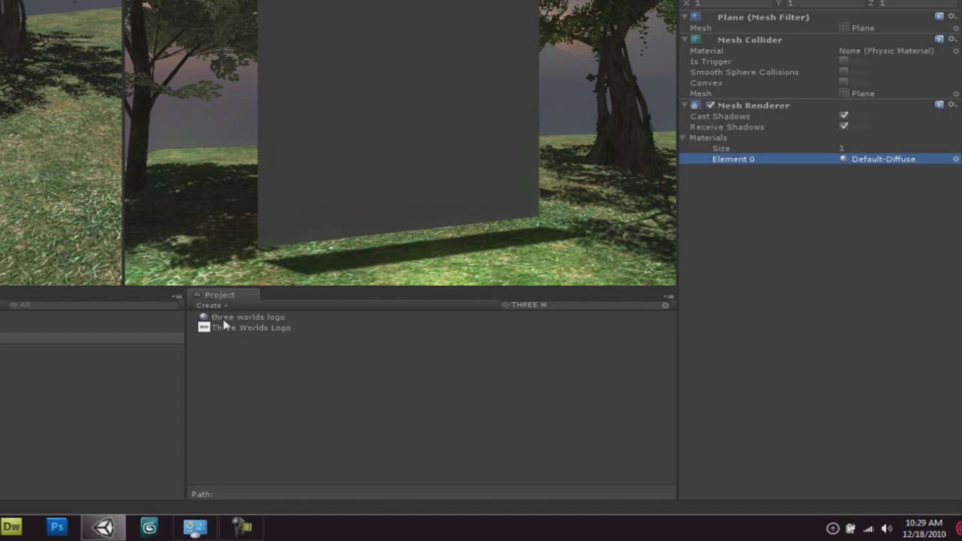
{"action": "left_click_drag", "start_coordinate": [275, 318], "coordinate": [844, 159]}
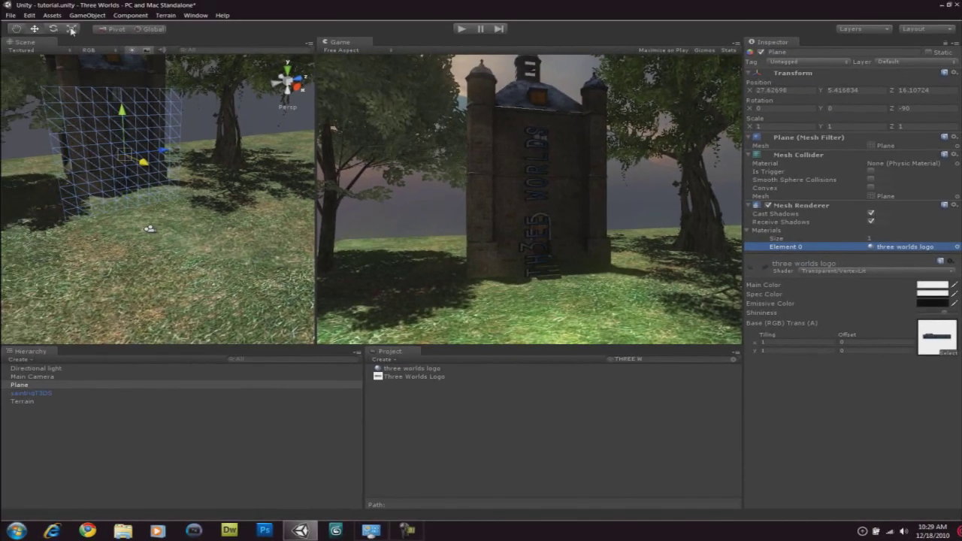
Rotate the plane so the logo reads horizontally and set its X rotation to 90
{"action": "key", "text": "e"}
{"action": "left_click_drag", "start_coordinate": [97, 119], "coordinate": [154, 131]}
{"action": "left_click", "coordinate": [789, 107]}
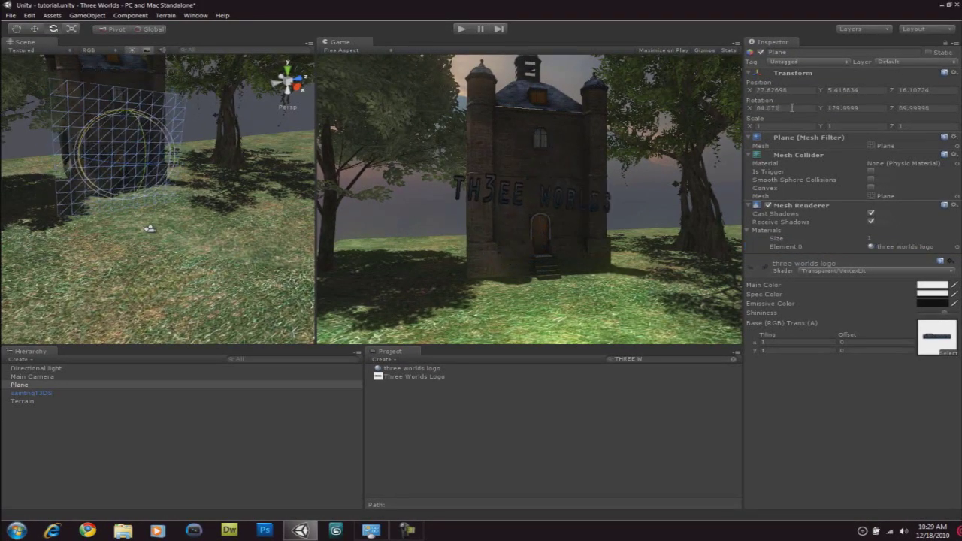
{"action": "type", "text": "90"}
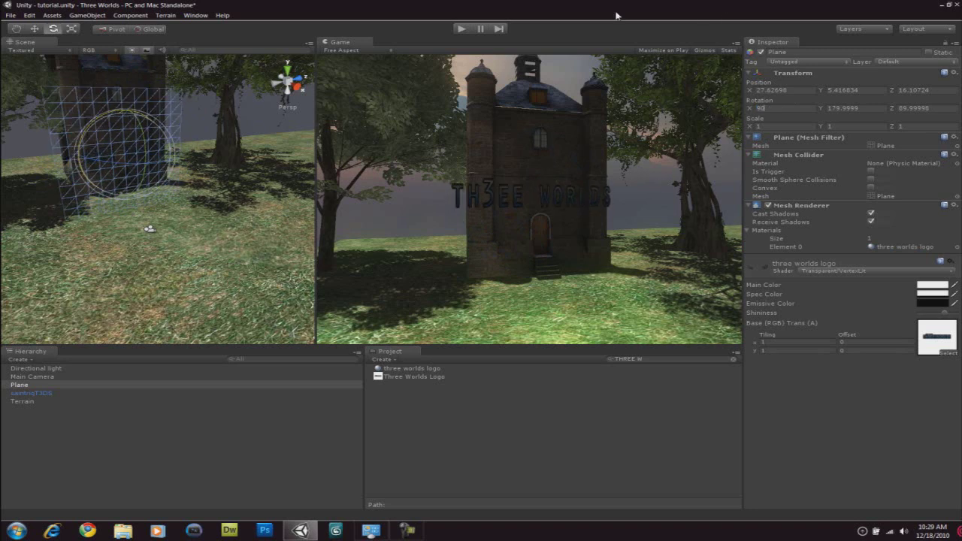
Scale the logo plane to about 1.49, 0.85, 0.85 and raise it to about X 26.5, Y 7.6, Z 17.7
{"action": "left_click", "coordinate": [72, 29]}
{"action": "left_click_drag", "start_coordinate": [79, 160], "coordinate": [139, 87]}
{"action": "left_click", "coordinate": [34, 30]}
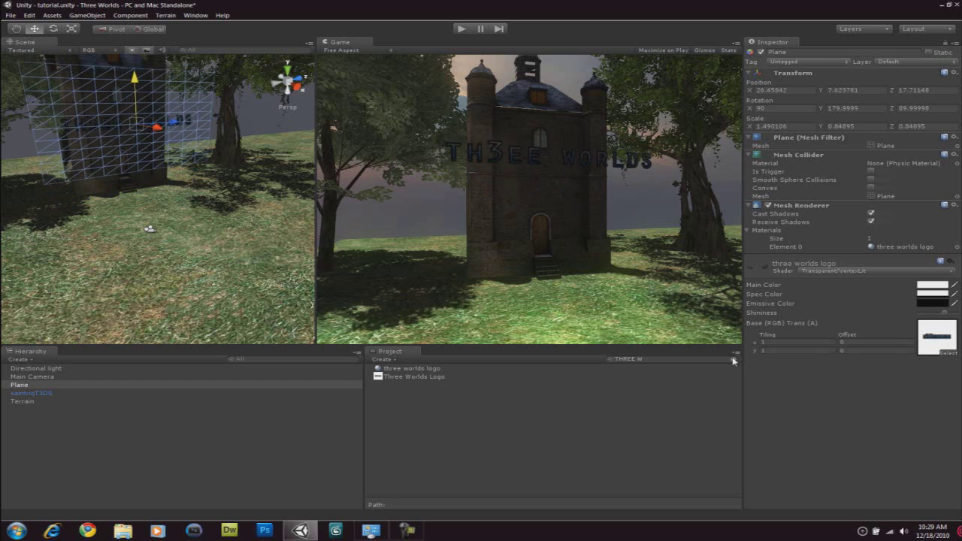
{"action": "key", "text": "Escape"}
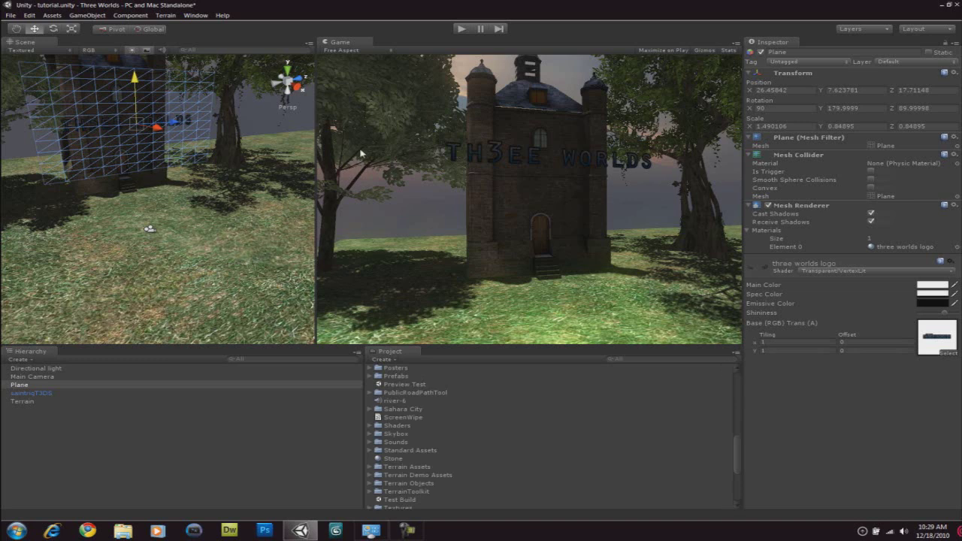
Create a 3D Text object and move it toward the tower to about X 30.3
{"action": "left_click", "coordinate": [95, 18]}
{"action": "mouse_move", "coordinate": [104, 42]}
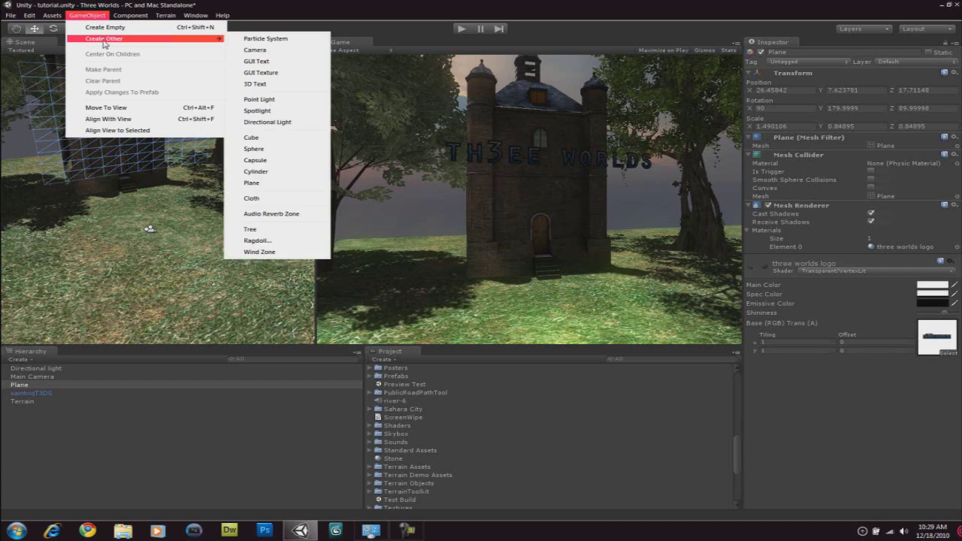
{"action": "left_click", "coordinate": [279, 84]}
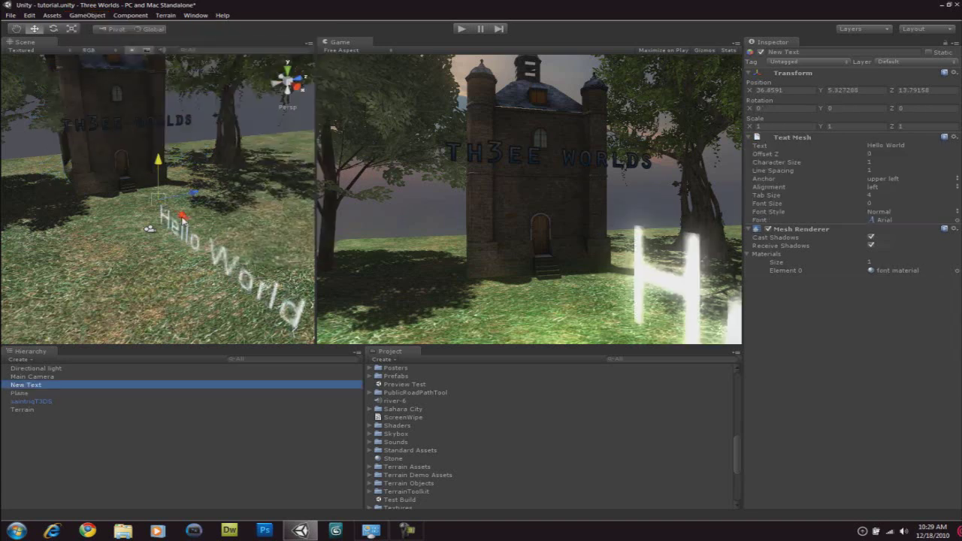
{"action": "left_click_drag", "start_coordinate": [184, 214], "coordinate": [106, 188]}
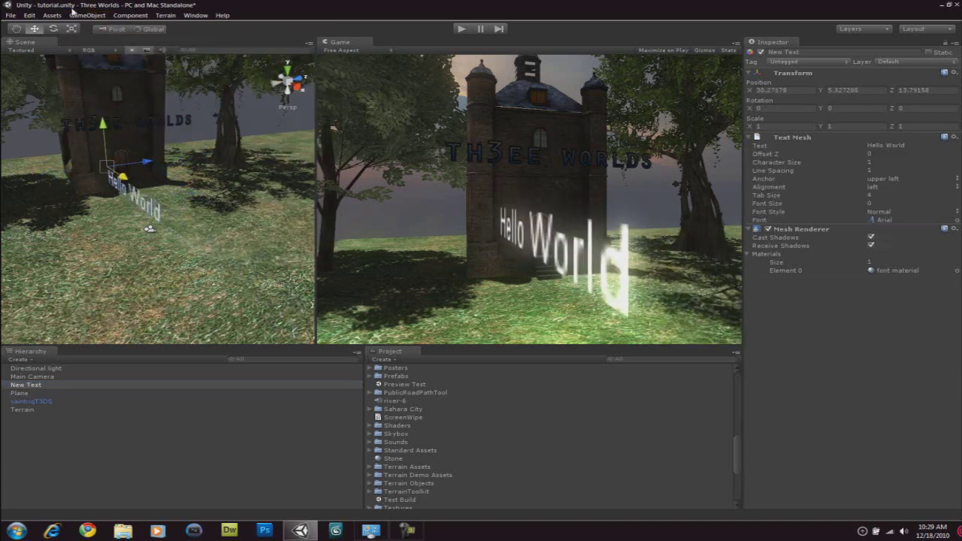
Turn the Hello World text to face the camera and set its Y rotation to -90
{"action": "left_click", "coordinate": [59, 30]}
{"action": "left_click_drag", "start_coordinate": [94, 187], "coordinate": [241, 182]}
{"action": "double_click", "coordinate": [864, 108]}
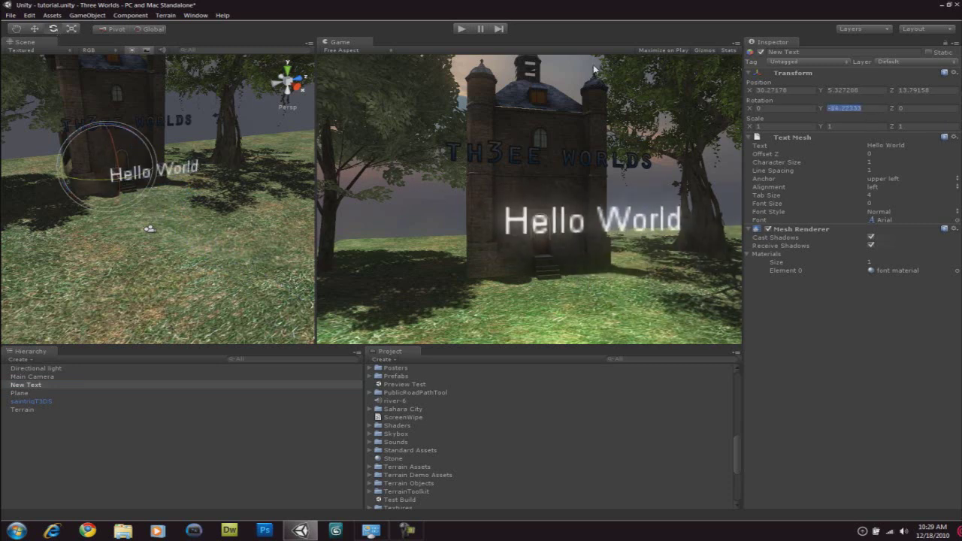
{"action": "type", "text": "-90"}
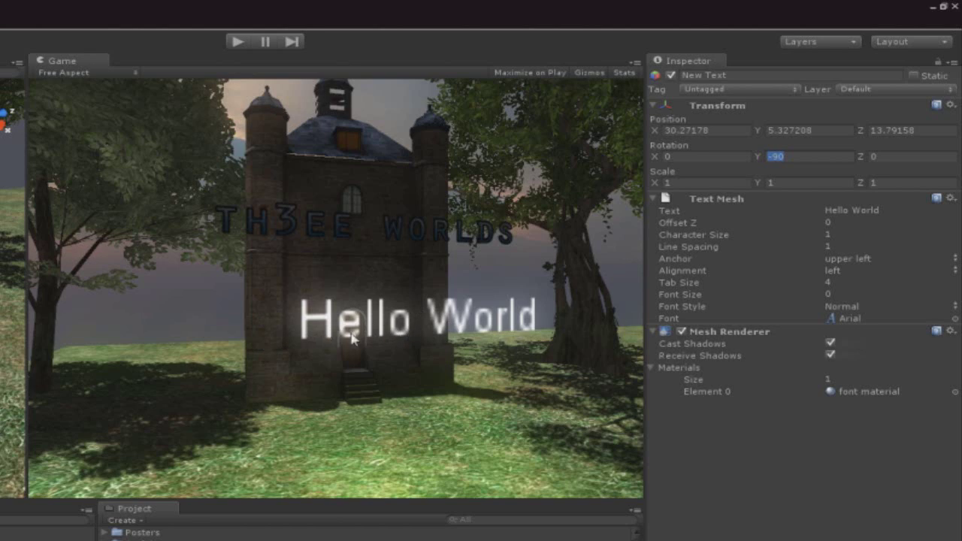
Browse the fonts installed on the computer in the Windows Fonts folder, then return to Unity
{"action": "left_click", "coordinate": [870, 319]}
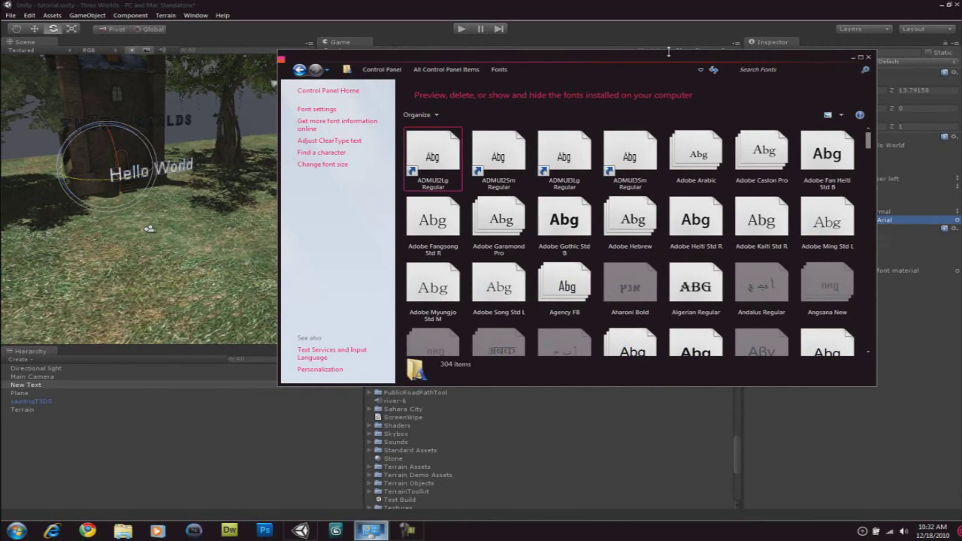
{"action": "scroll", "coordinate": [559, 202], "scroll_direction": "down", "scroll_amount": 8}
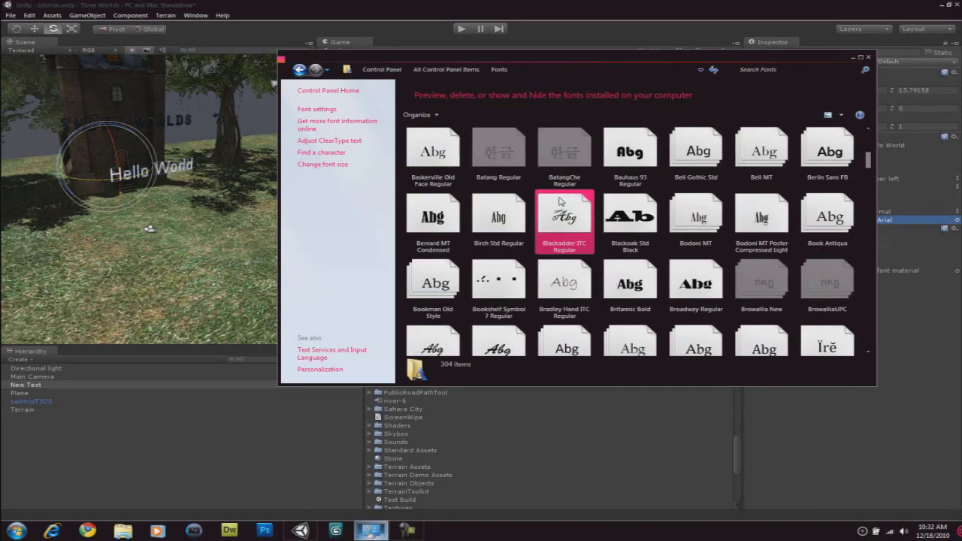
{"action": "scroll", "coordinate": [525, 308], "scroll_direction": "up", "scroll_amount": 1}
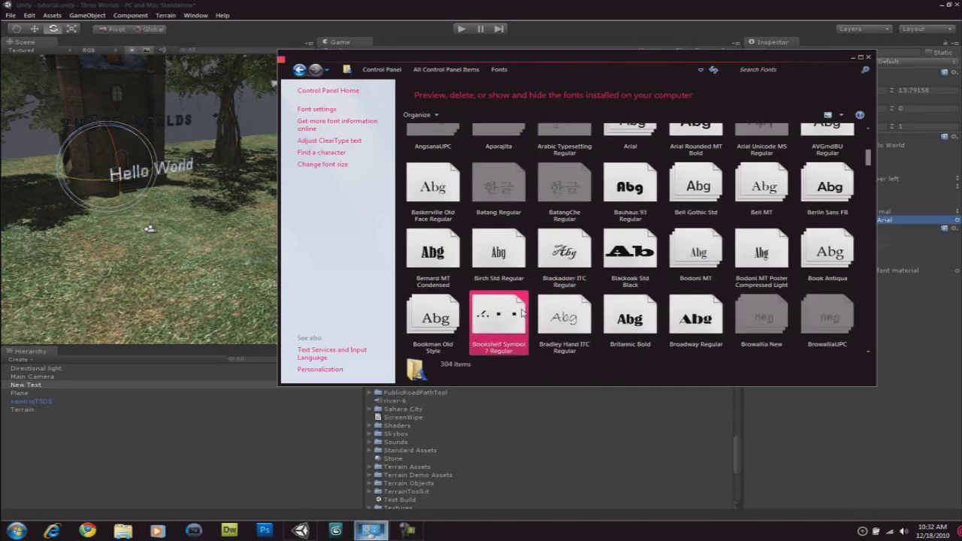
{"action": "left_click", "coordinate": [644, 258]}
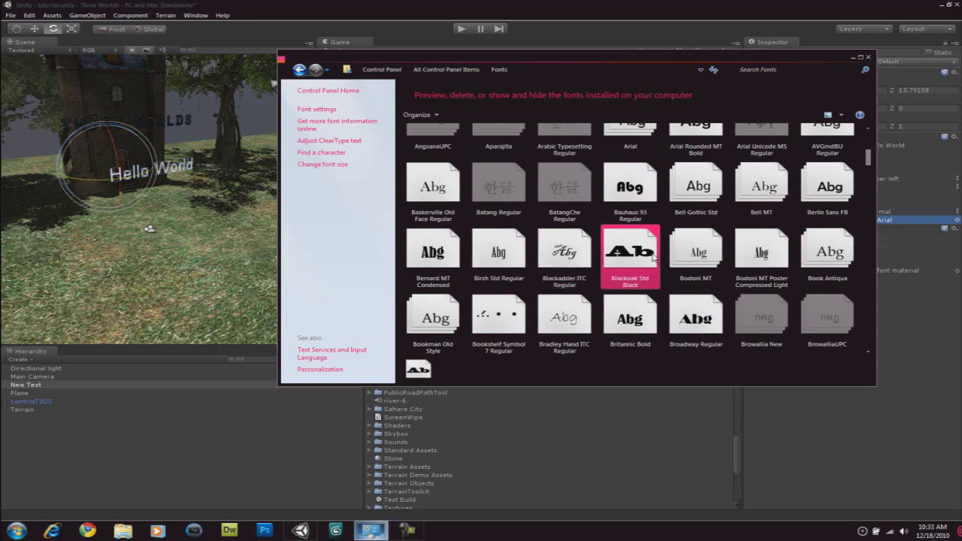
{"action": "left_click", "coordinate": [371, 532]}
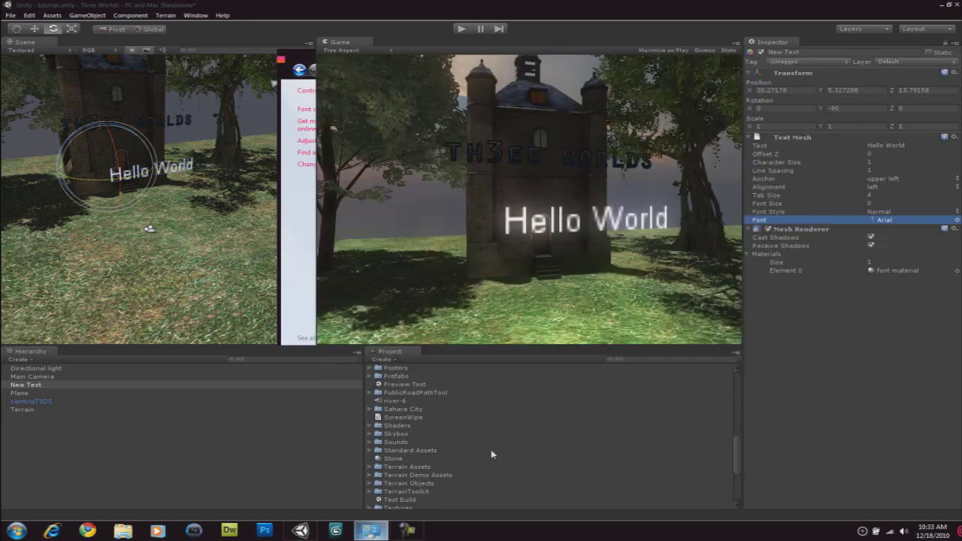
Search the project assets for MAI to find the MAIAN font, and delete the existing Hello World text object
{"action": "left_click", "coordinate": [672, 358]}
{"action": "type", "text": "MAI"}
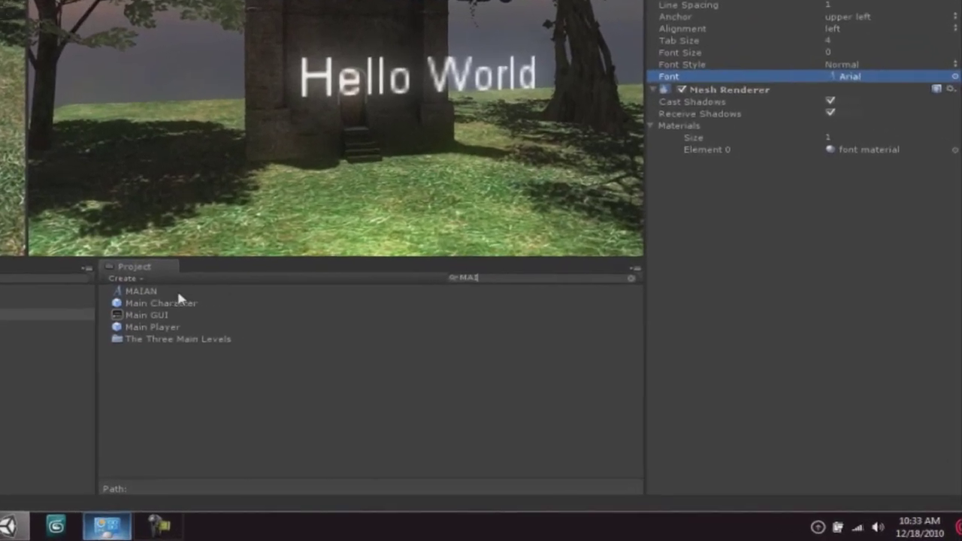
{"action": "left_click", "coordinate": [278, 332]}
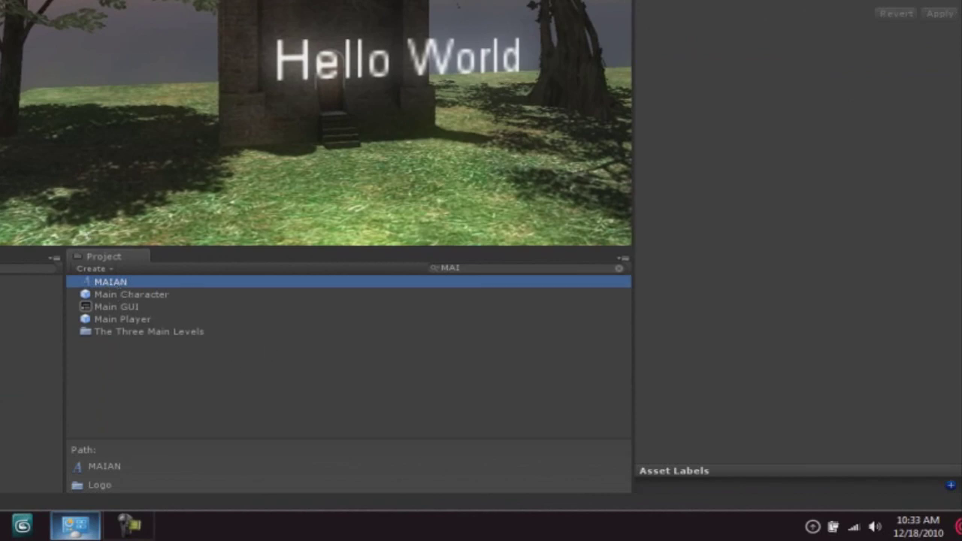
{"action": "left_click", "coordinate": [30, 304]}
{"action": "key", "text": "Delete"}
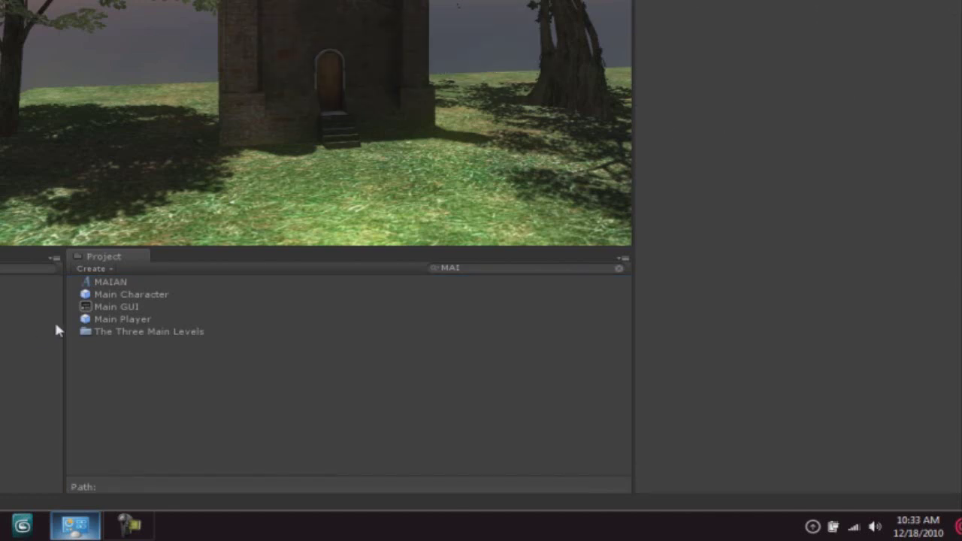
Create a new 3D Text object with the MAIAN font selected so that it uses that font
{"action": "left_click", "coordinate": [106, 283]}
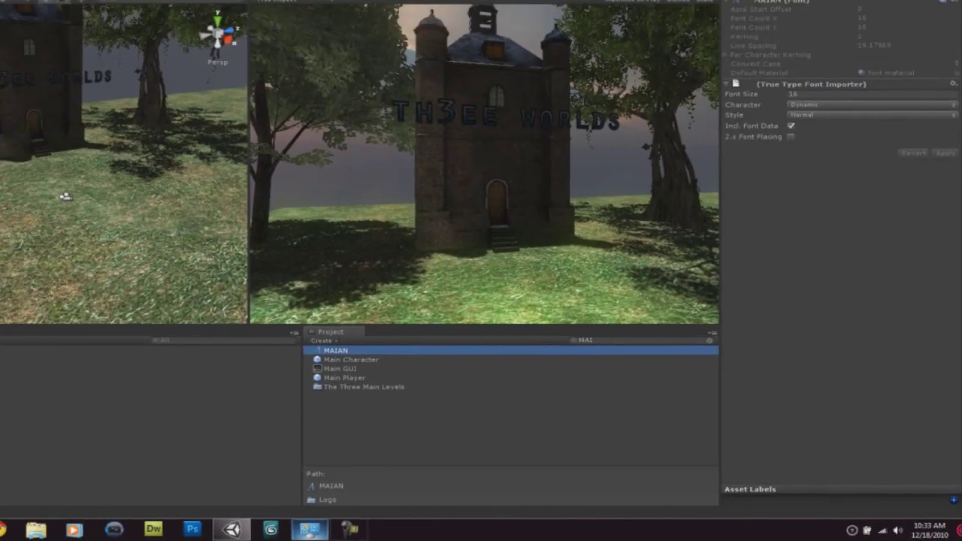
{"action": "left_click", "coordinate": [88, 15]}
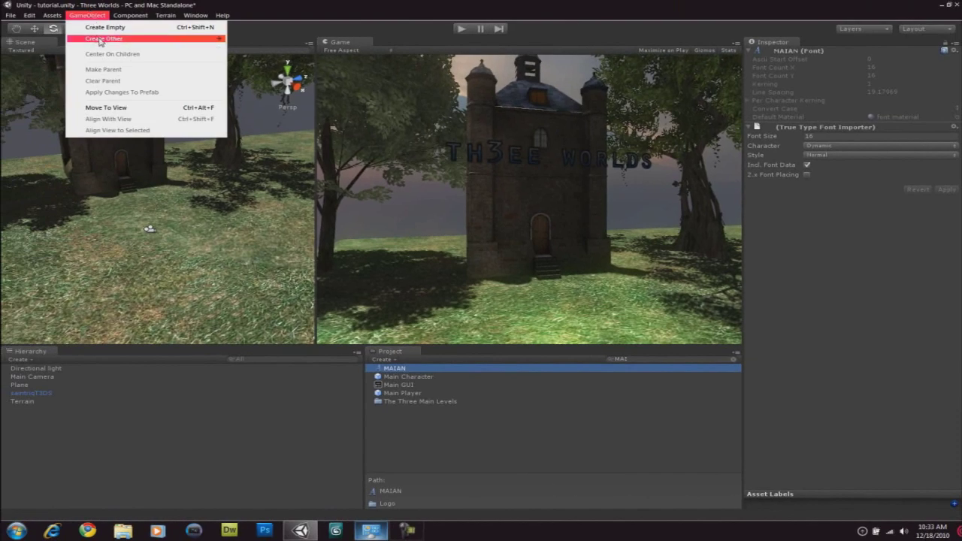
{"action": "mouse_move", "coordinate": [99, 40]}
{"action": "left_click", "coordinate": [271, 84]}
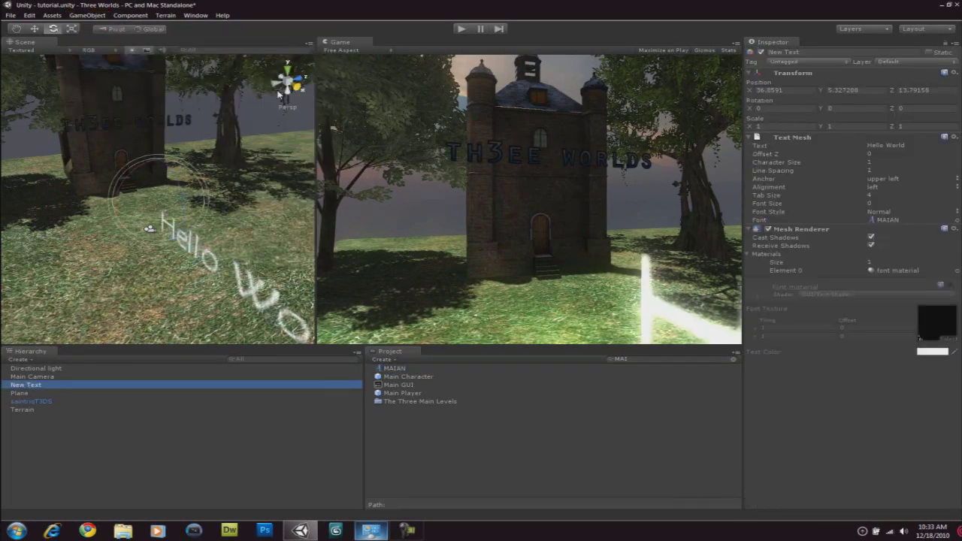
Move the new Hello World text toward the tower to about X 27.7 and set its Y rotation to -90
{"action": "left_click", "coordinate": [35, 30]}
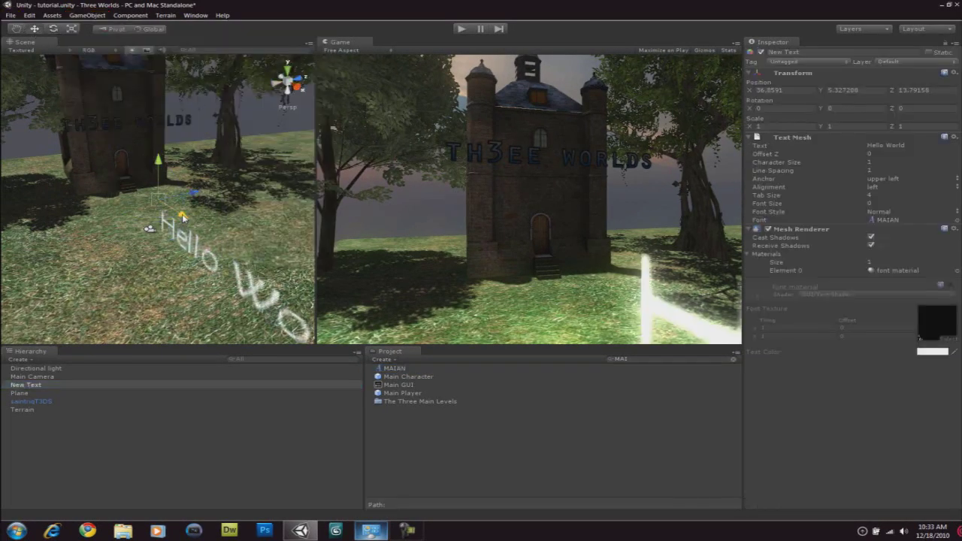
{"action": "left_click_drag", "start_coordinate": [183, 220], "coordinate": [254, 156]}
{"action": "key", "text": "e"}
{"action": "left_click", "coordinate": [841, 108]}
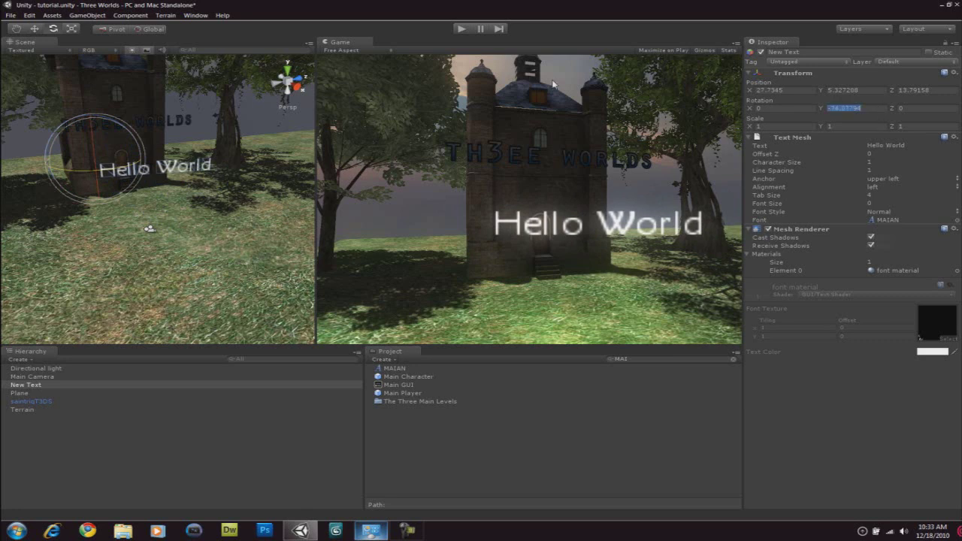
{"action": "type", "text": "-90"}
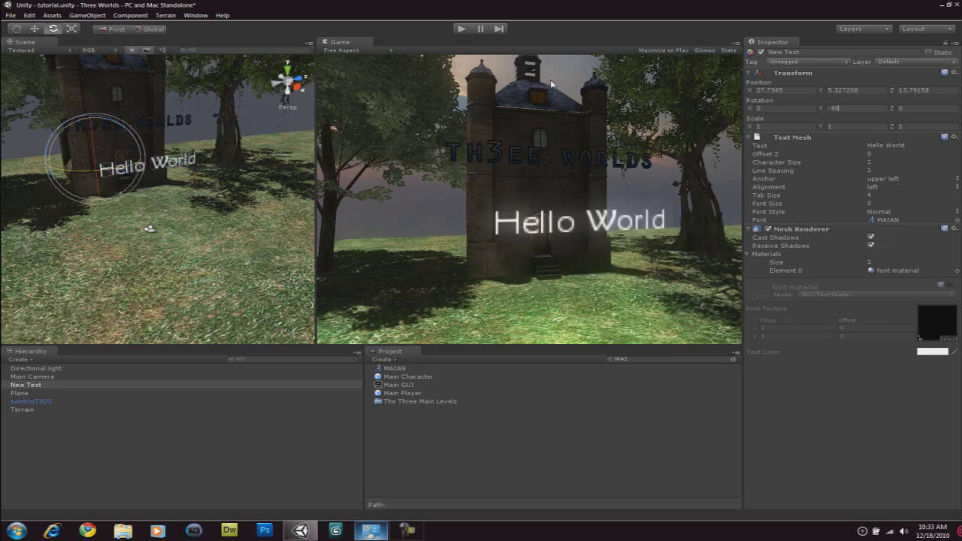
Shift the Hello World text sideways to about Z 11.9 and raise it to about Y 6.5, above the tower door
{"action": "left_click", "coordinate": [33, 29]}
{"action": "left_click_drag", "start_coordinate": [138, 157], "coordinate": [87, 149]}
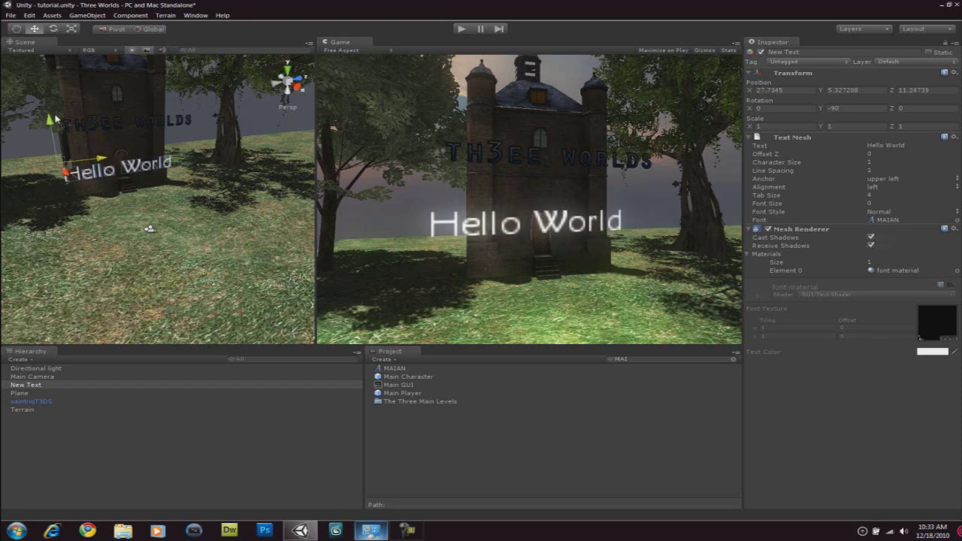
{"action": "left_click_drag", "start_coordinate": [54, 118], "coordinate": [54, 103]}
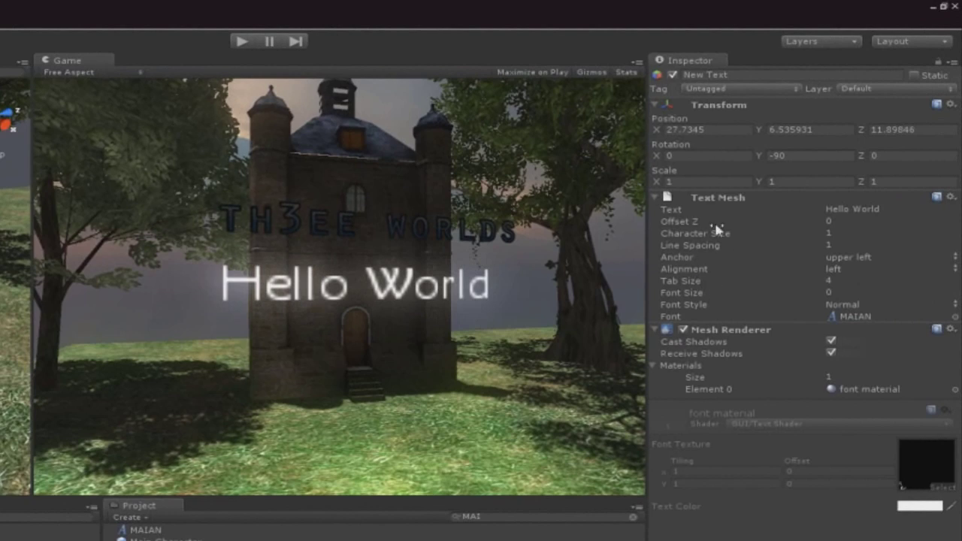
Set the font size of the Hello World text to 50
{"action": "left_click", "coordinate": [863, 291]}
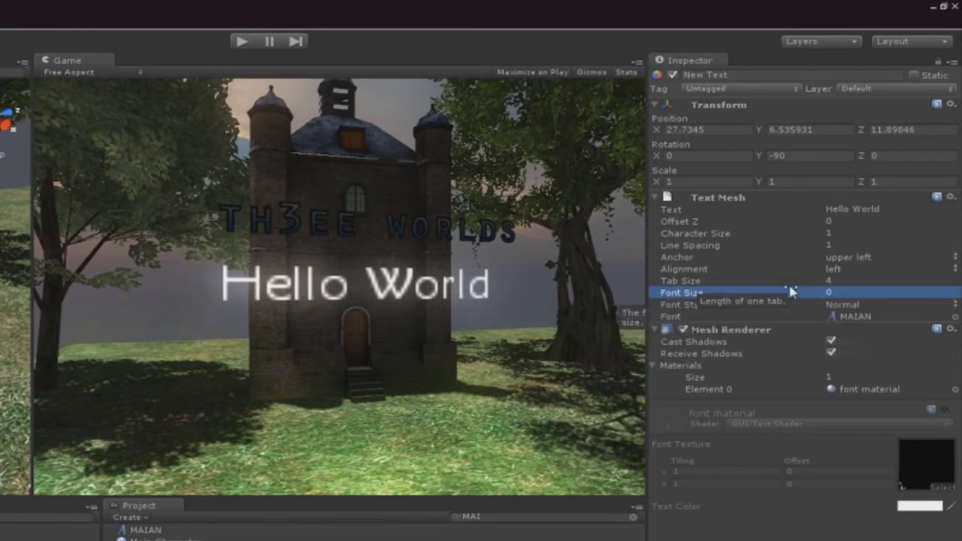
{"action": "left_click_drag", "start_coordinate": [709, 295], "coordinate": [754, 293]}
{"action": "left_click", "coordinate": [889, 292]}
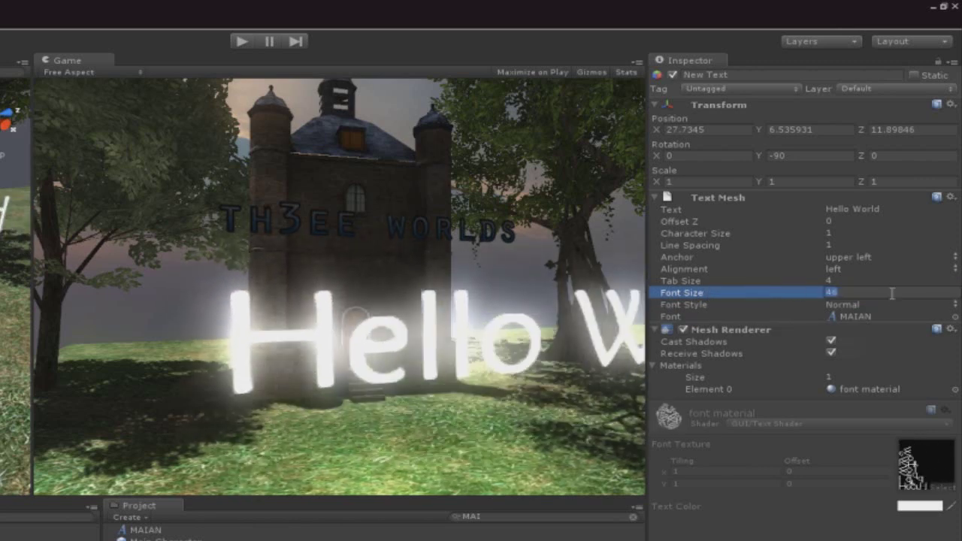
{"action": "type", "text": "50"}
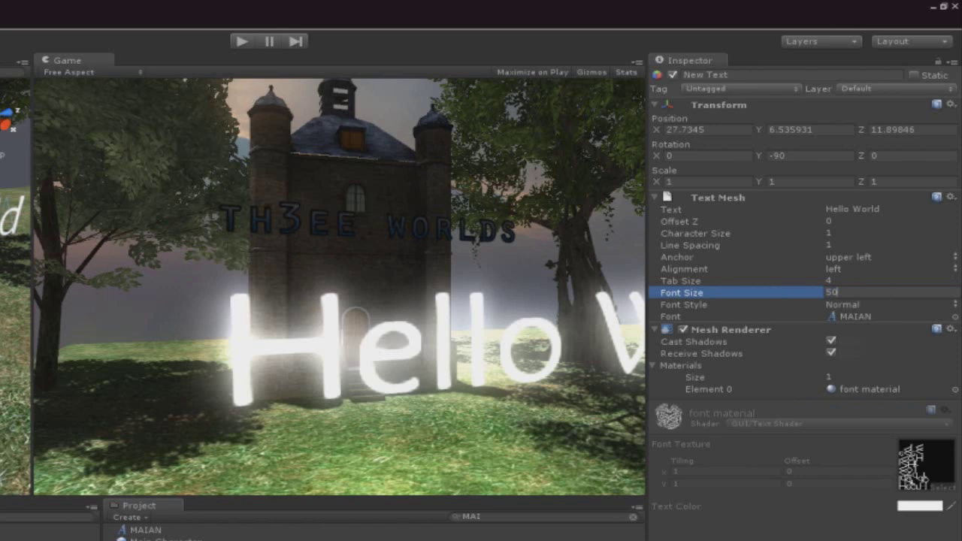
{"action": "key", "text": "Return"}
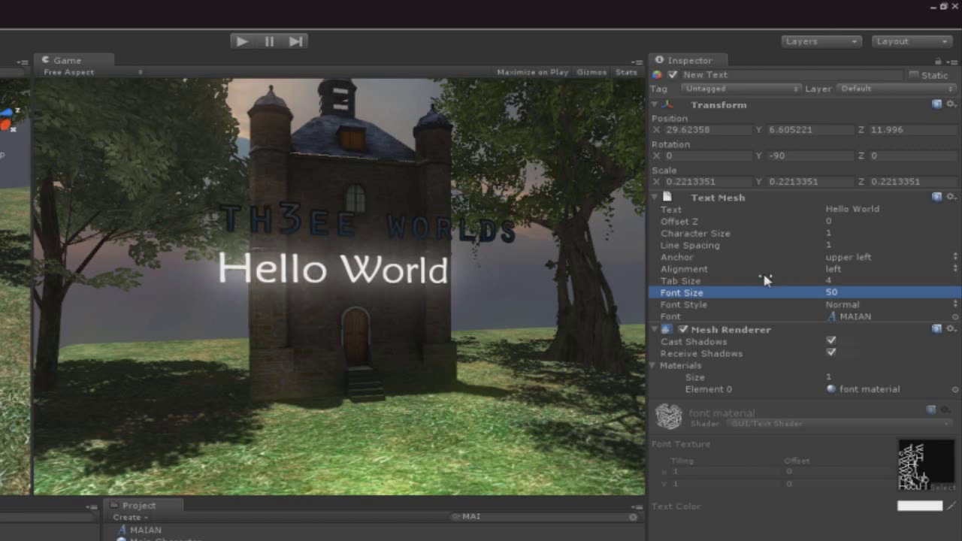
Replace the Hello World wording of the text mesh with "Play Game"
{"action": "left_click", "coordinate": [732, 208]}
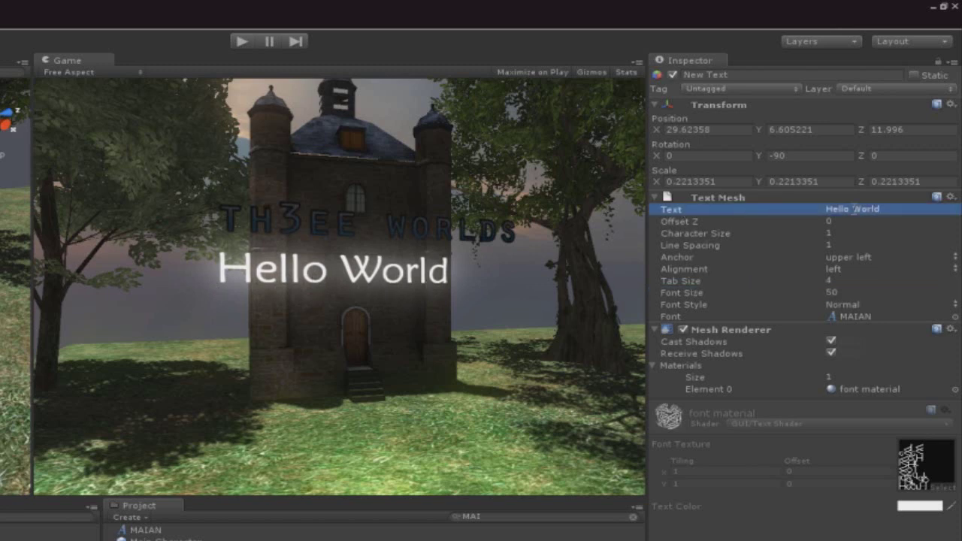
{"action": "type", "text": "pLAY G\\"}
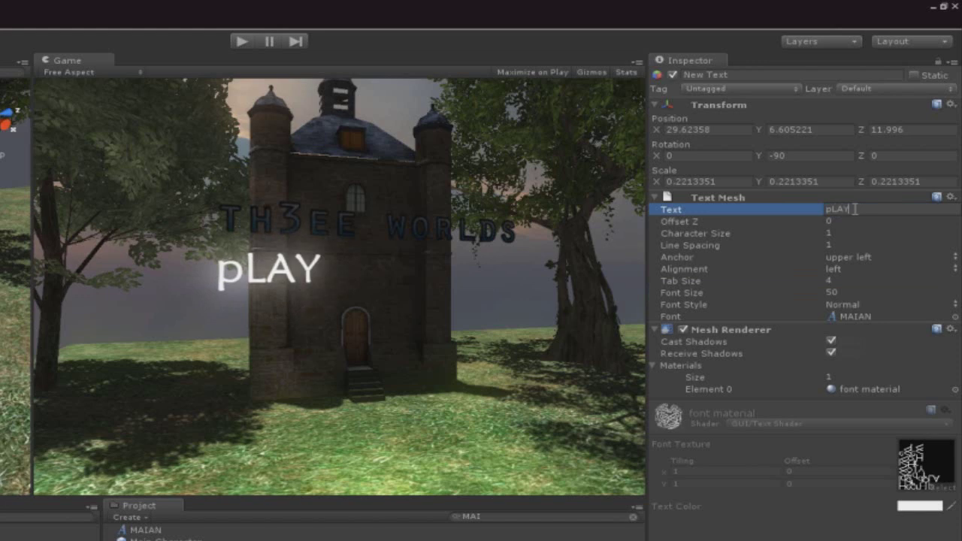
{"action": "key", "text": "BackSpace"}
{"action": "key", "text": "BackSpace"}
{"action": "key", "text": "BackSpace"}
{"action": "key", "text": "BackSpace"}
{"action": "key", "text": "BackSpace"}
{"action": "key", "text": "BackSpace"}
{"action": "key", "text": "BackSpace"}
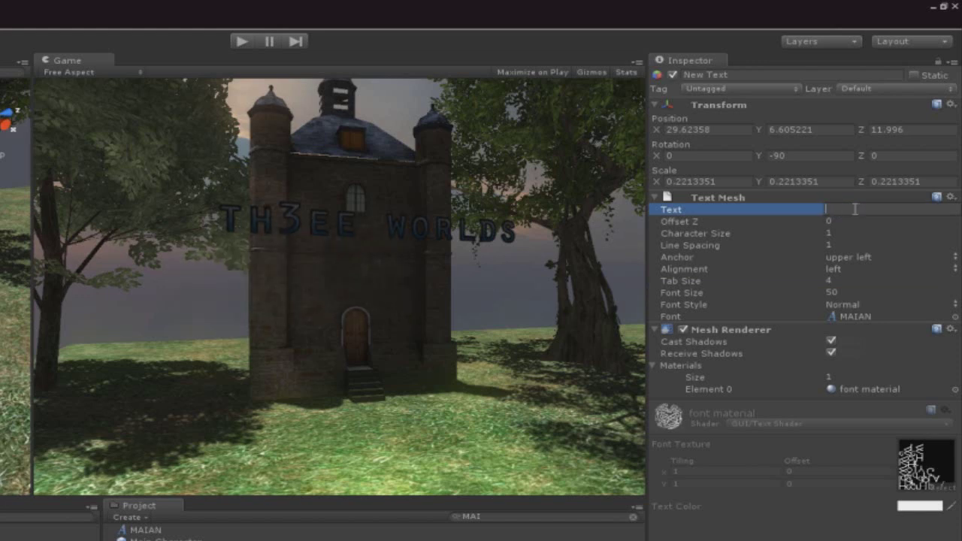
{"action": "type", "text": "Play Game"}
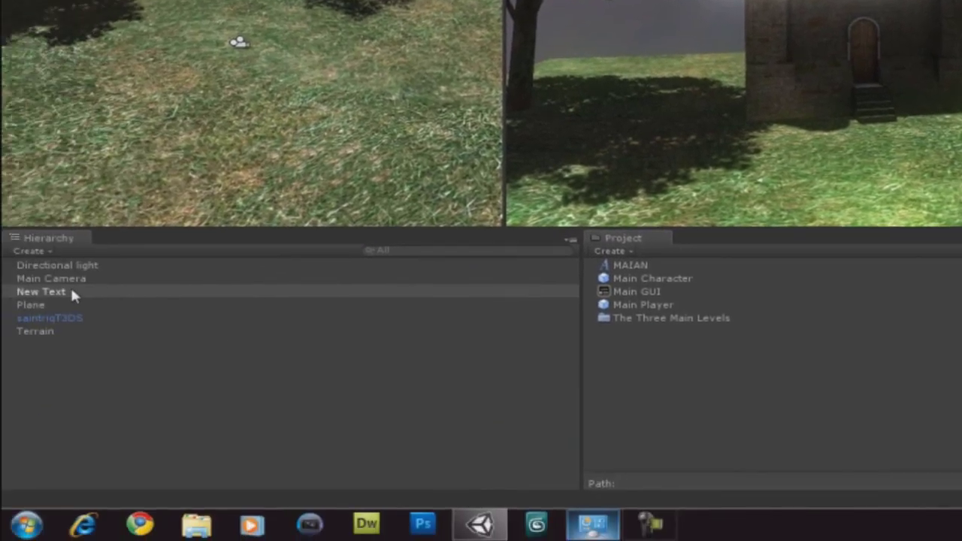
Rename the New Text object in the scene as Play Game
{"action": "left_click", "coordinate": [69, 292]}
{"action": "left_click", "coordinate": [61, 295]}
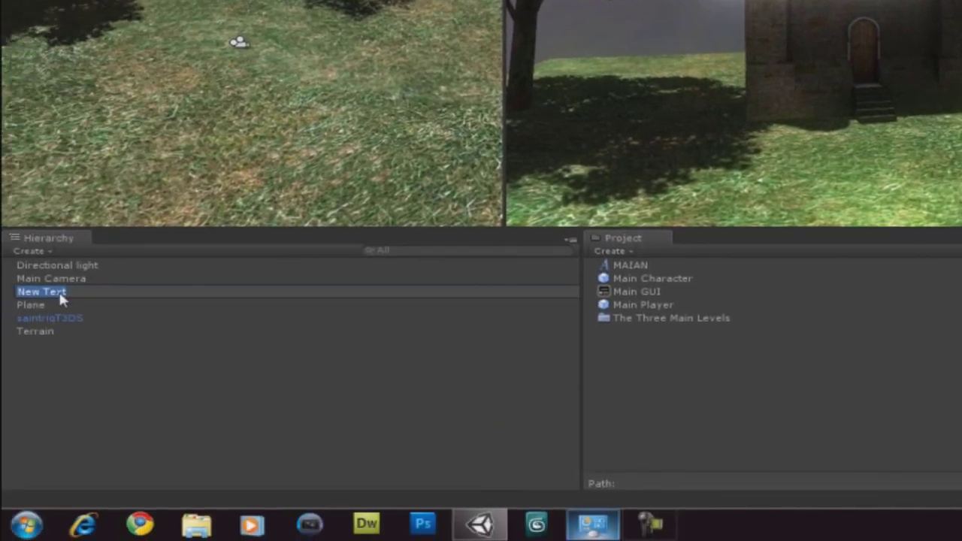
{"action": "type", "text": "Play Game"}
{"action": "key", "text": "Return"}
Duplicate the Play Game object and lower the copy to about Y 5.4, beneath the original
{"action": "right_click", "coordinate": [36, 308]}
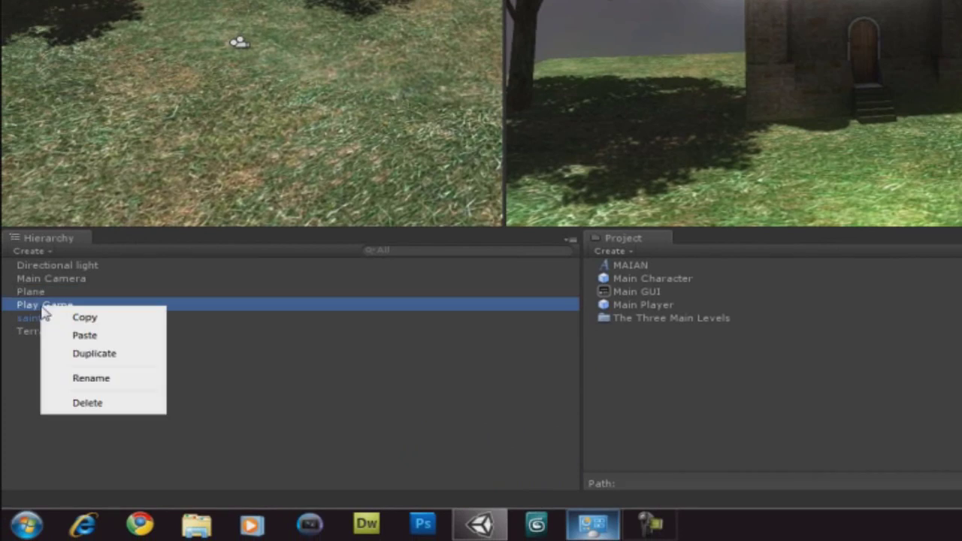
{"action": "left_click", "coordinate": [76, 354]}
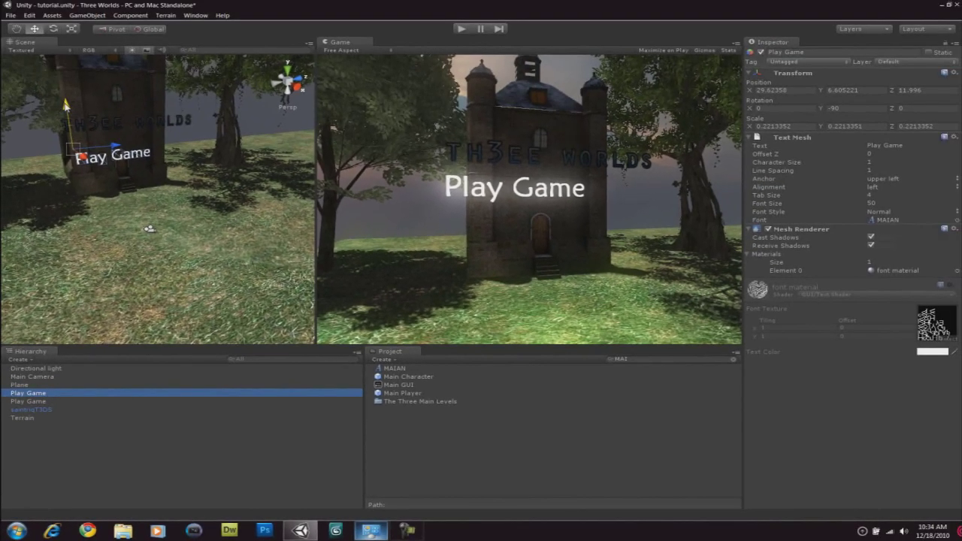
{"action": "left_click_drag", "start_coordinate": [66, 106], "coordinate": [66, 124]}
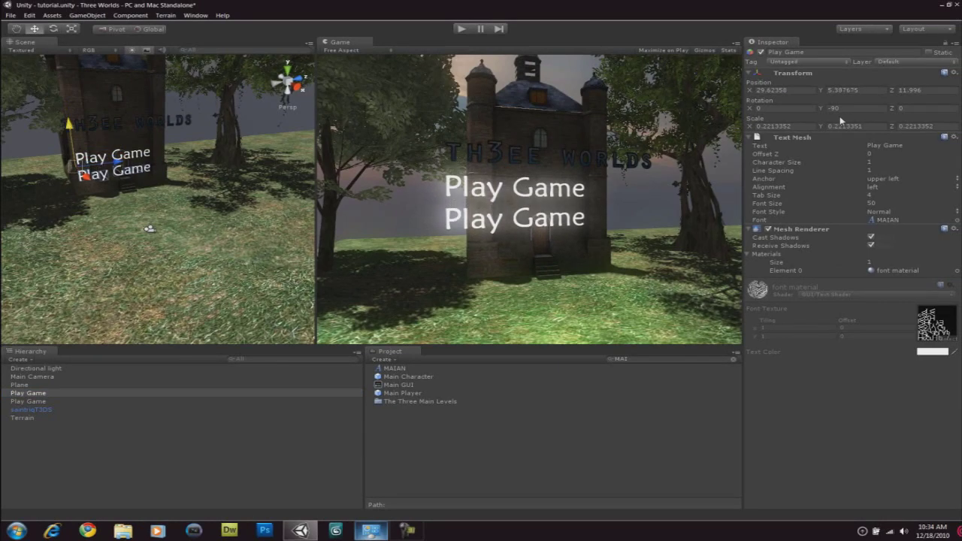
Change the wording of the lower Play Game copy to "Exit"
{"action": "left_click", "coordinate": [885, 145]}
{"action": "type", "text": "Exit"}
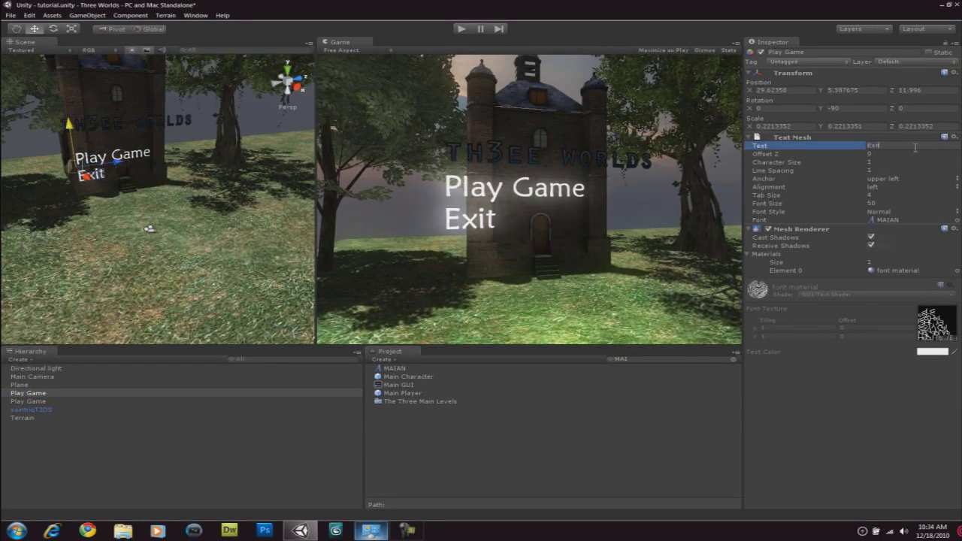
{"action": "key", "text": "Return"}
{"action": "scroll", "coordinate": [135, 243], "scroll_direction": "up", "scroll_amount": 8}
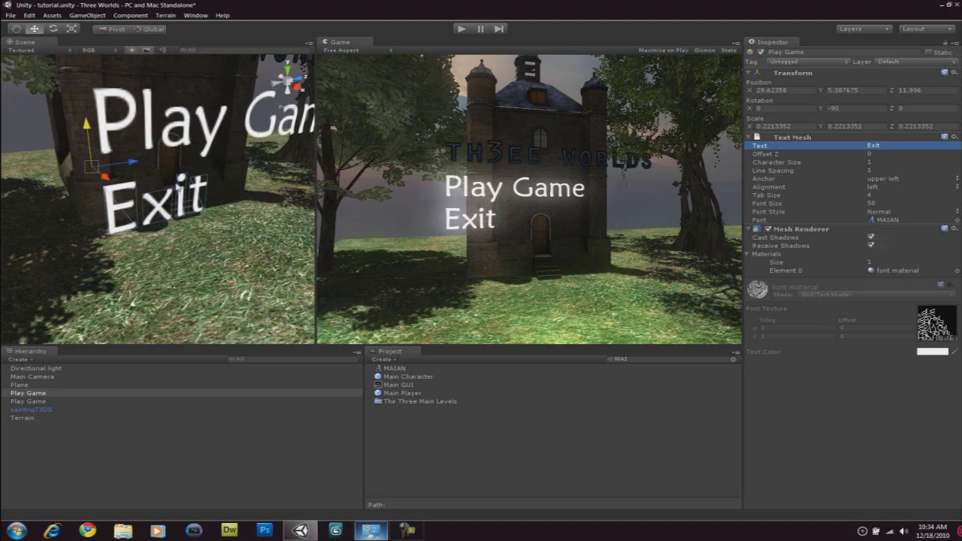
{"action": "left_click", "coordinate": [169, 136]}
{"action": "left_click", "coordinate": [165, 218]}
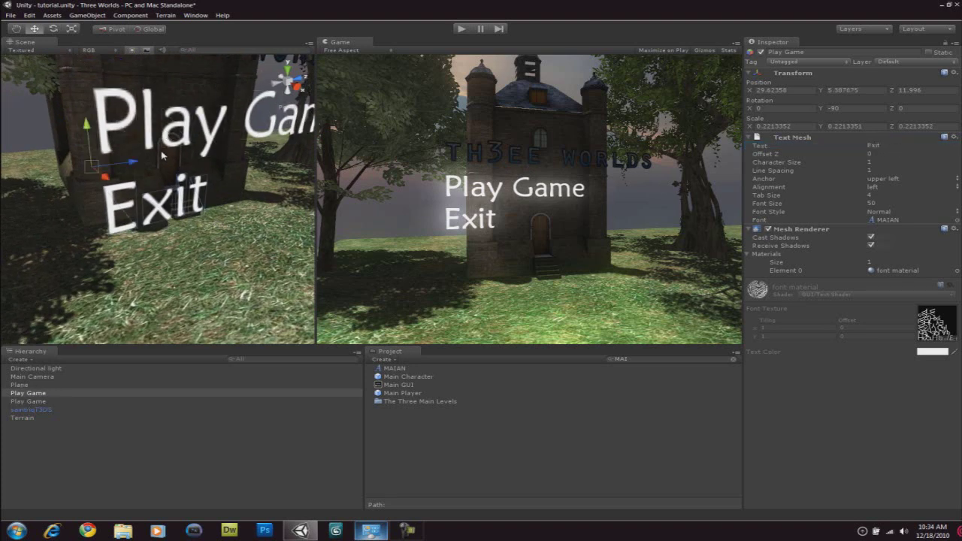
{"action": "left_click", "coordinate": [163, 142]}
{"action": "left_click", "coordinate": [170, 200]}
Search the project assets for hover and attach the hover Script to the Exit text object
{"action": "left_click", "coordinate": [733, 359]}
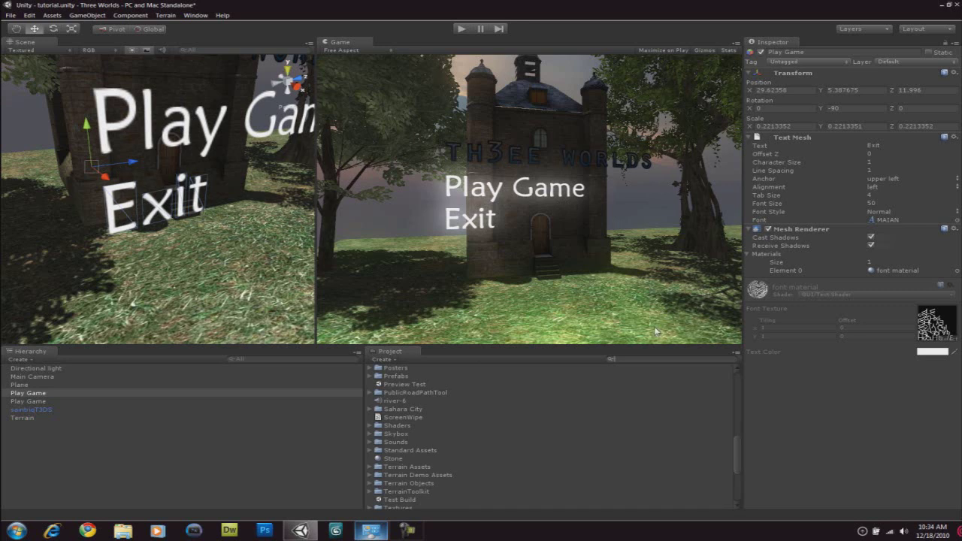
{"action": "left_click", "coordinate": [631, 359]}
{"action": "type", "text": "hover"}
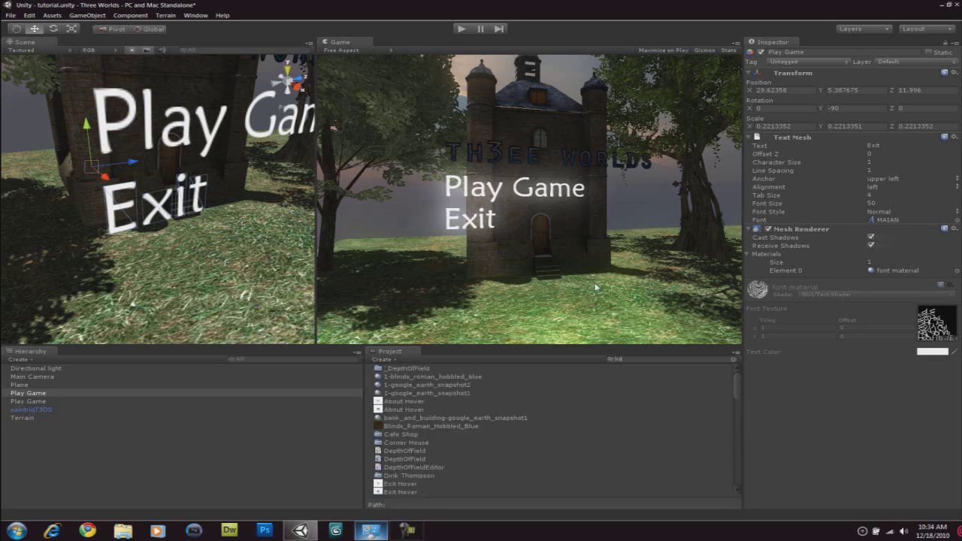
{"action": "left_click", "coordinate": [404, 401]}
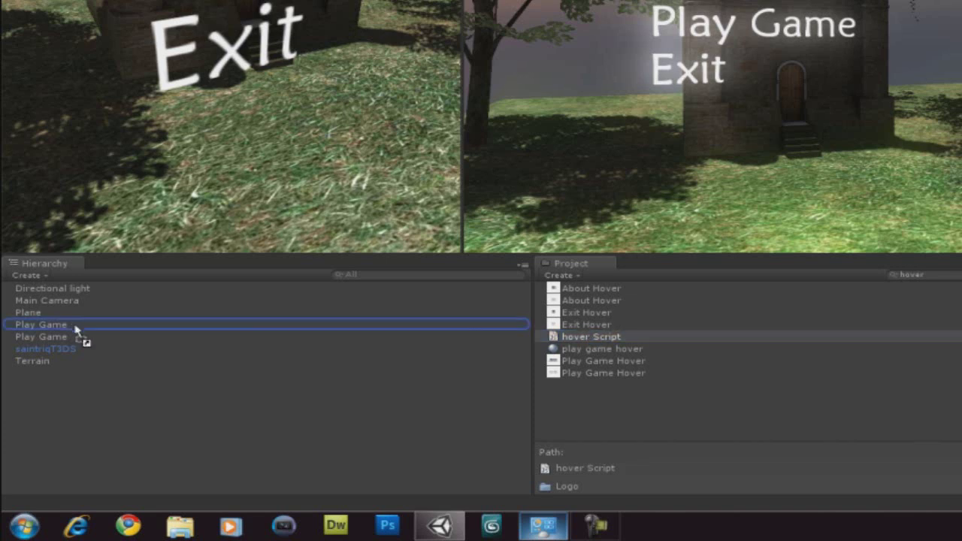
{"action": "left_click_drag", "start_coordinate": [74, 326], "coordinate": [66, 324]}
{"action": "left_click_drag", "start_coordinate": [575, 336], "coordinate": [51, 327]}
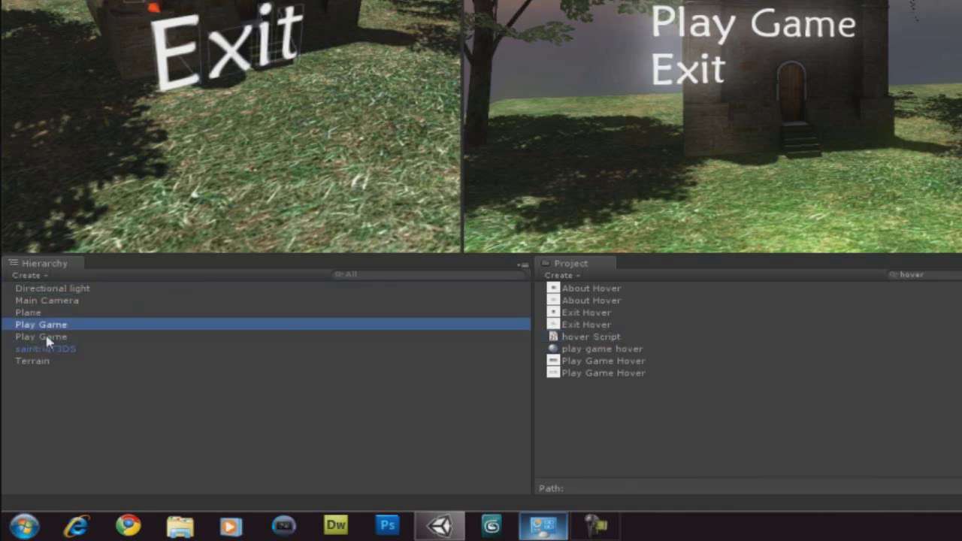
Select the second Play Game object in the hierarchy and bring up its Hover Script's Level To Load setting
{"action": "left_click", "coordinate": [47, 338]}
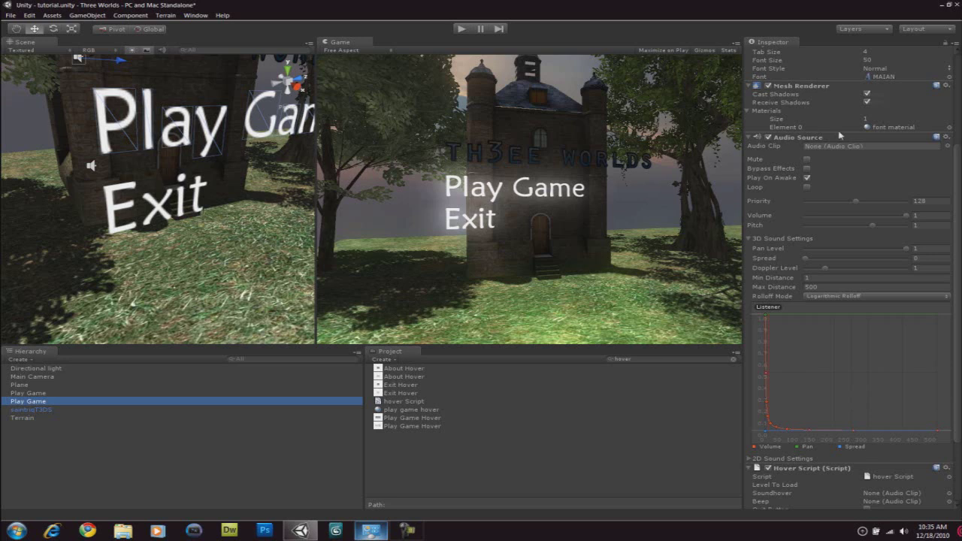
{"action": "scroll", "coordinate": [837, 148], "scroll_direction": "down", "scroll_amount": 3}
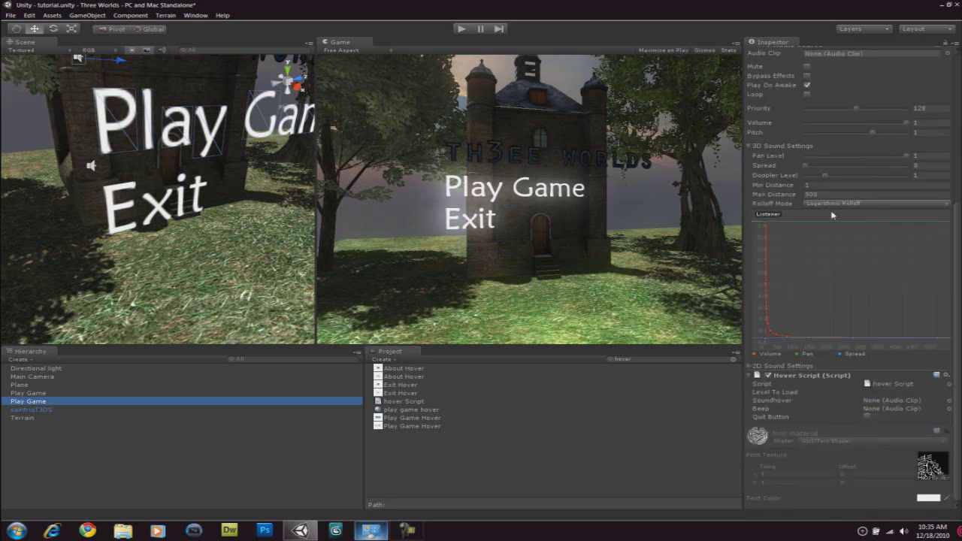
{"action": "left_click", "coordinate": [777, 393]}
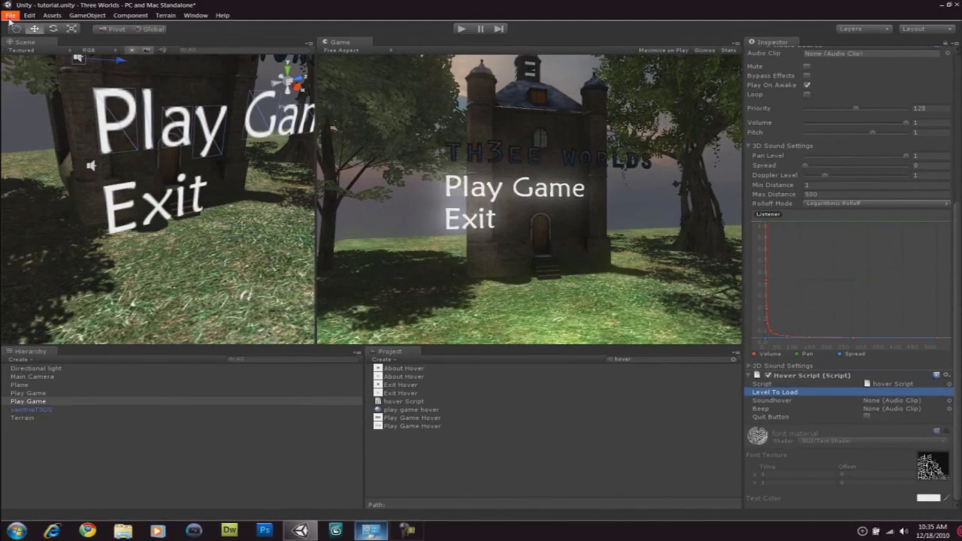
Open the build settings, check the names and index numbers of the scenes in the build, and close the window
{"action": "left_click", "coordinate": [11, 15]}
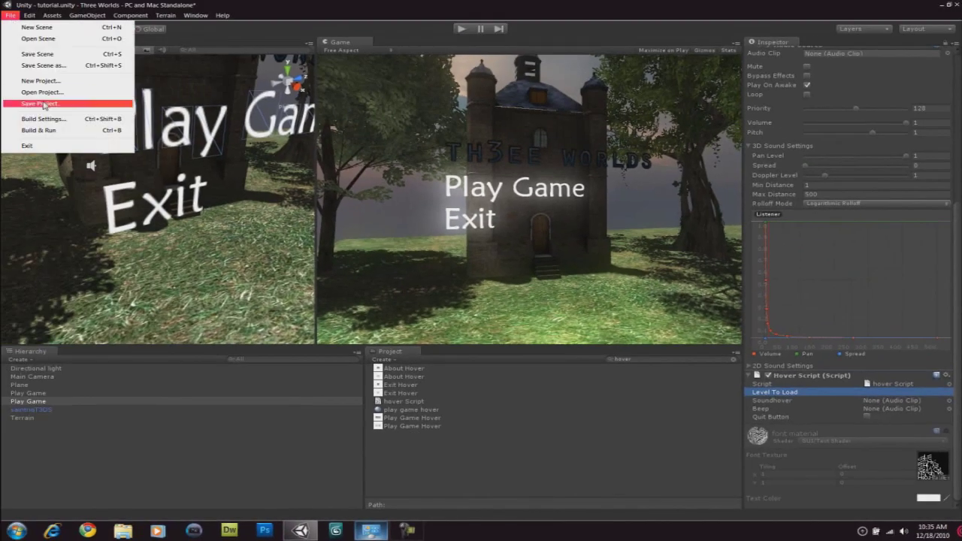
{"action": "left_click", "coordinate": [53, 119]}
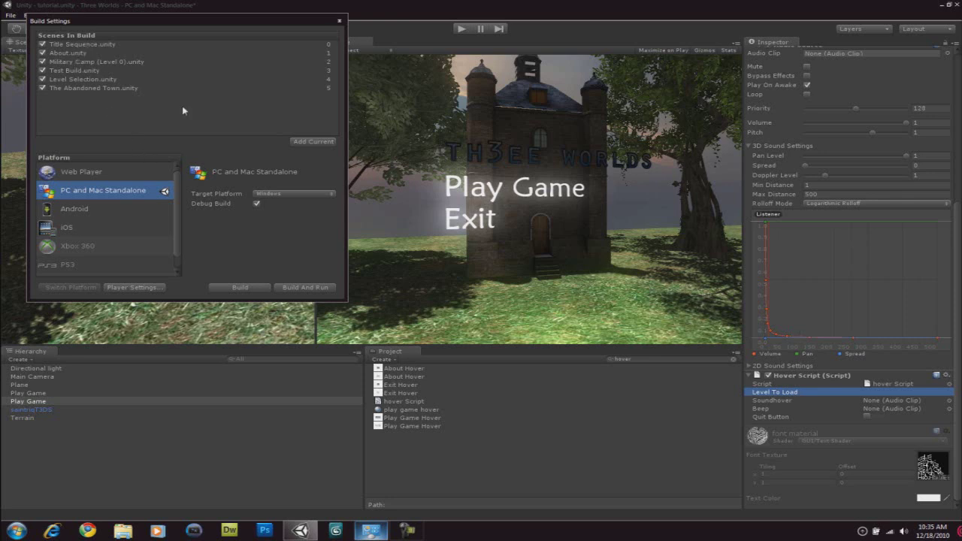
{"action": "left_click", "coordinate": [330, 46]}
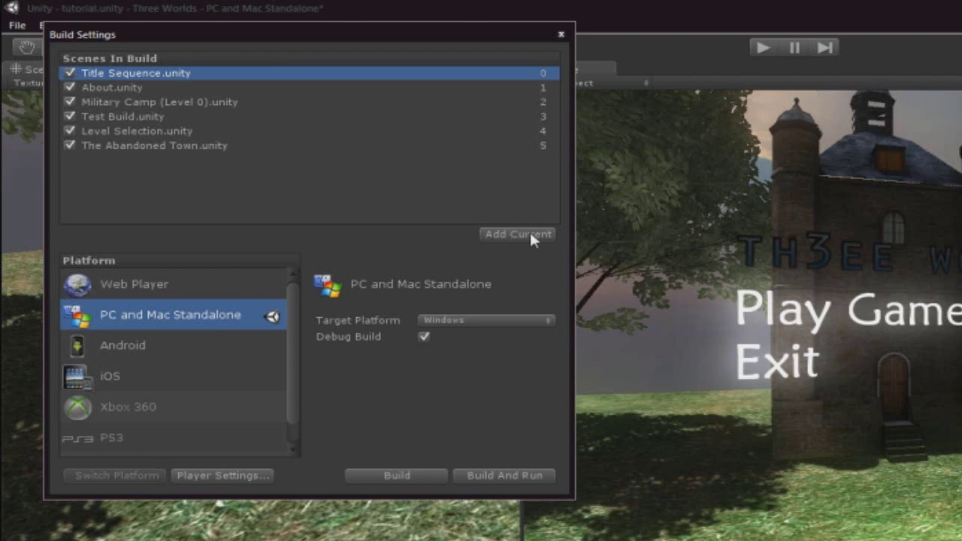
{"action": "left_click", "coordinate": [543, 88]}
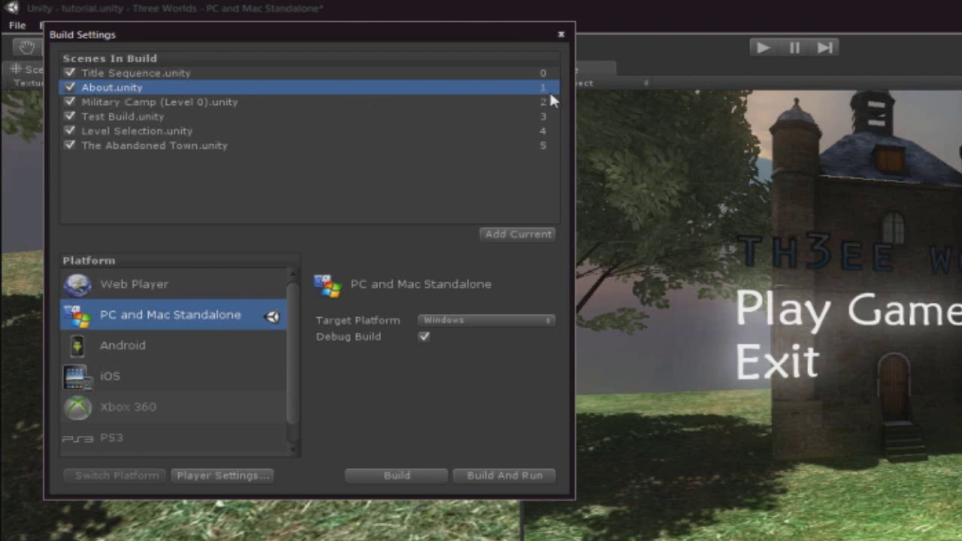
{"action": "left_click", "coordinate": [143, 102]}
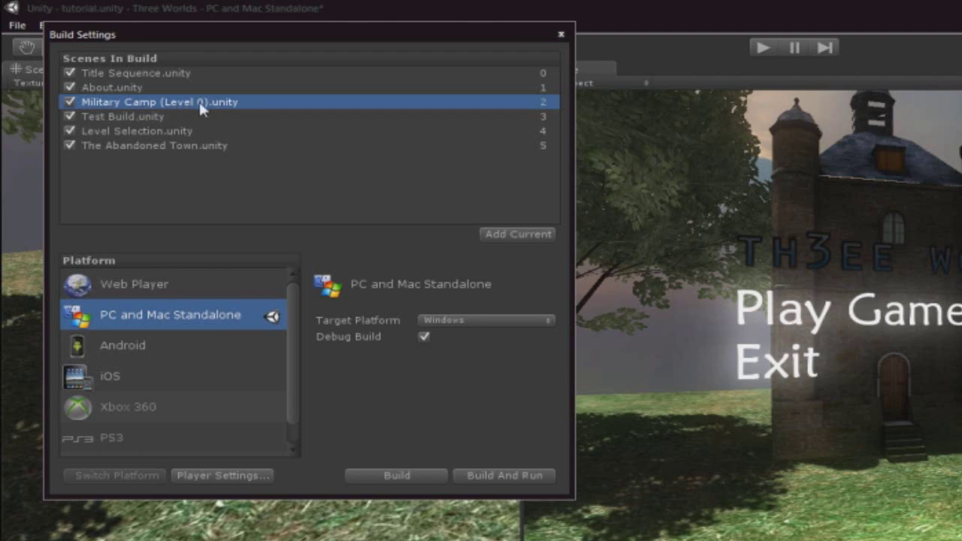
{"action": "left_click", "coordinate": [138, 73]}
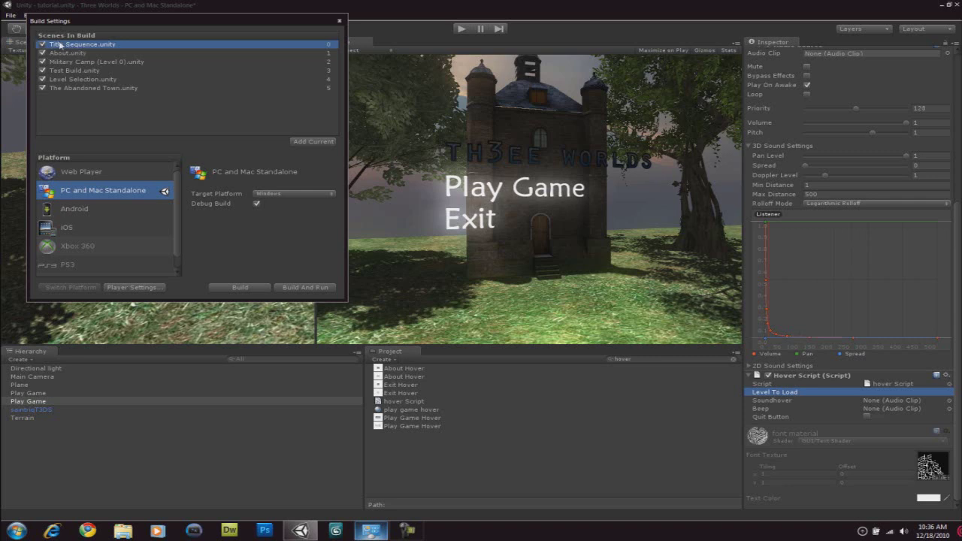
{"action": "left_click", "coordinate": [339, 21]}
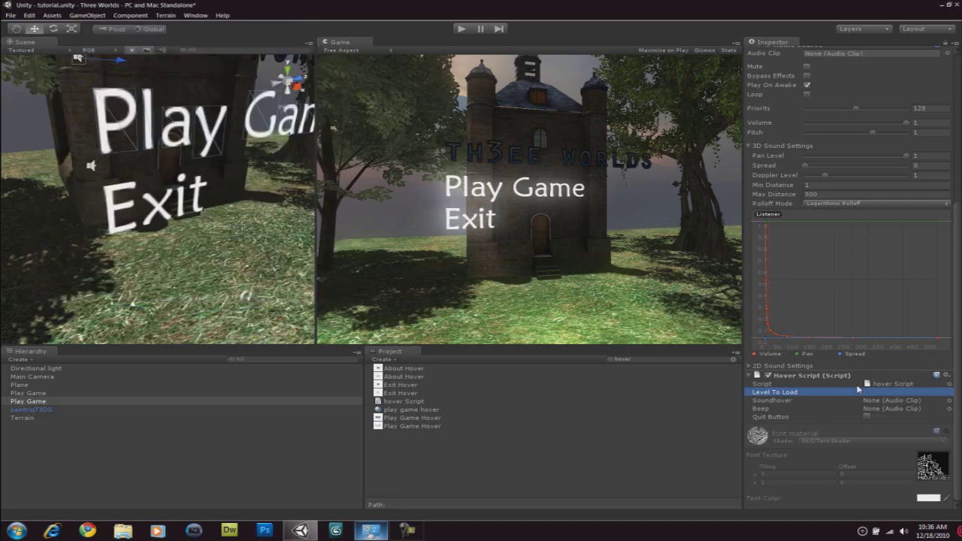
Set Level To Load in the Hover Script to "Title Sequence" and briefly test the scene in play mode
{"action": "left_click", "coordinate": [885, 392]}
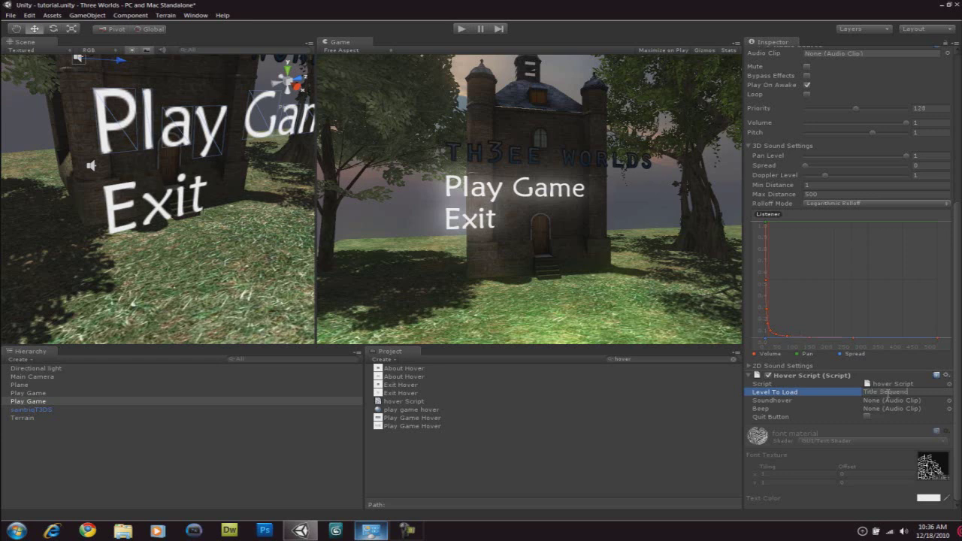
{"action": "key", "text": "Return"}
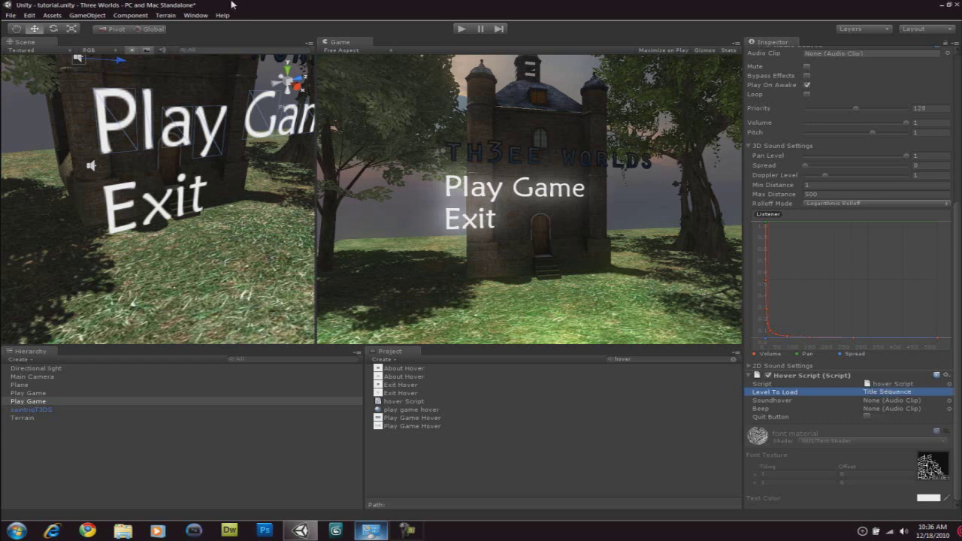
{"action": "left_click", "coordinate": [461, 30]}
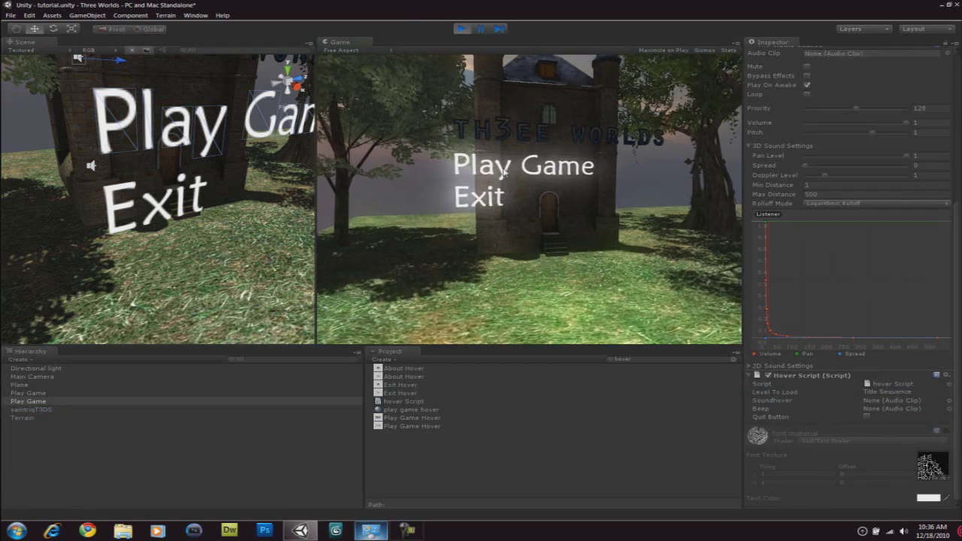
{"action": "key", "text": "ctrl+p"}
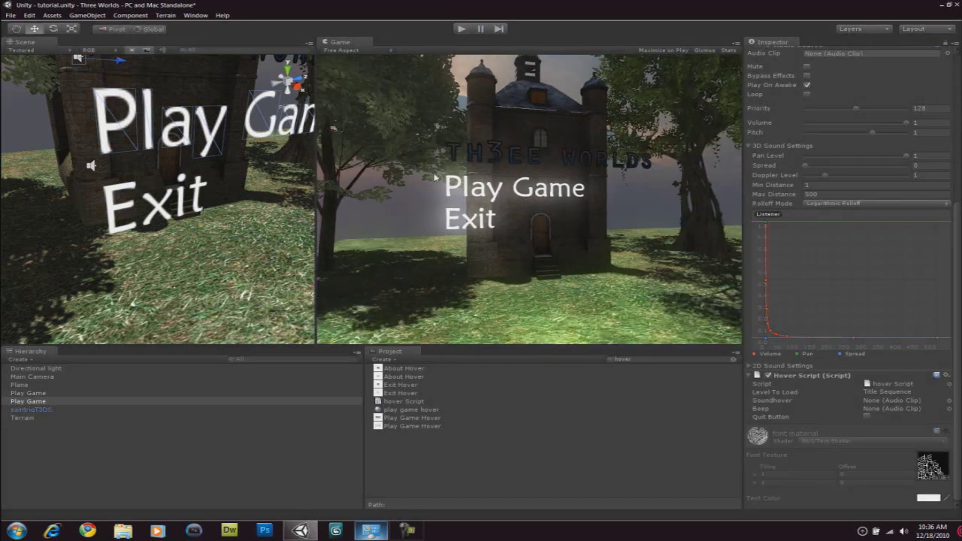
Add a Box Collider physics component to the Play Game text object that carries the Title Sequence level name
{"action": "left_click", "coordinate": [39, 402]}
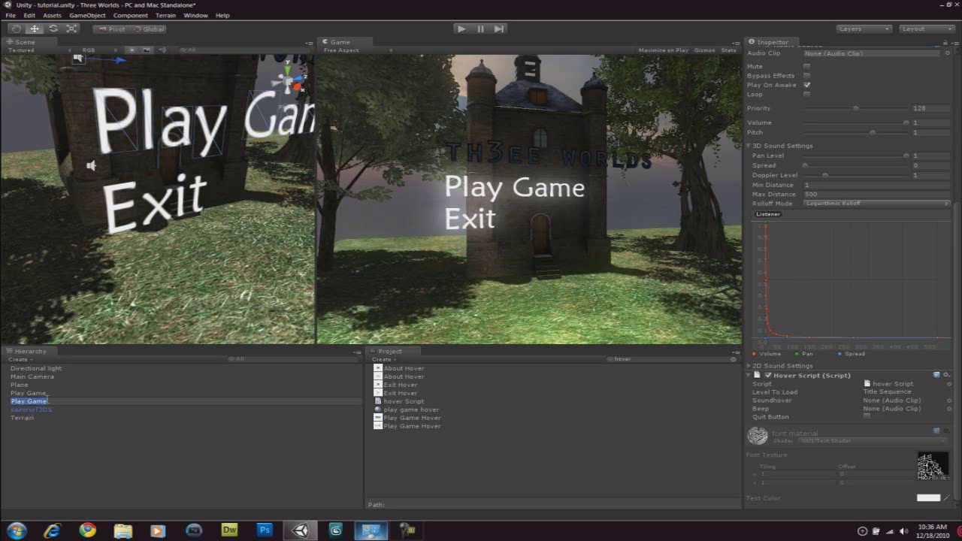
{"action": "left_click", "coordinate": [38, 410]}
{"action": "left_click", "coordinate": [38, 403]}
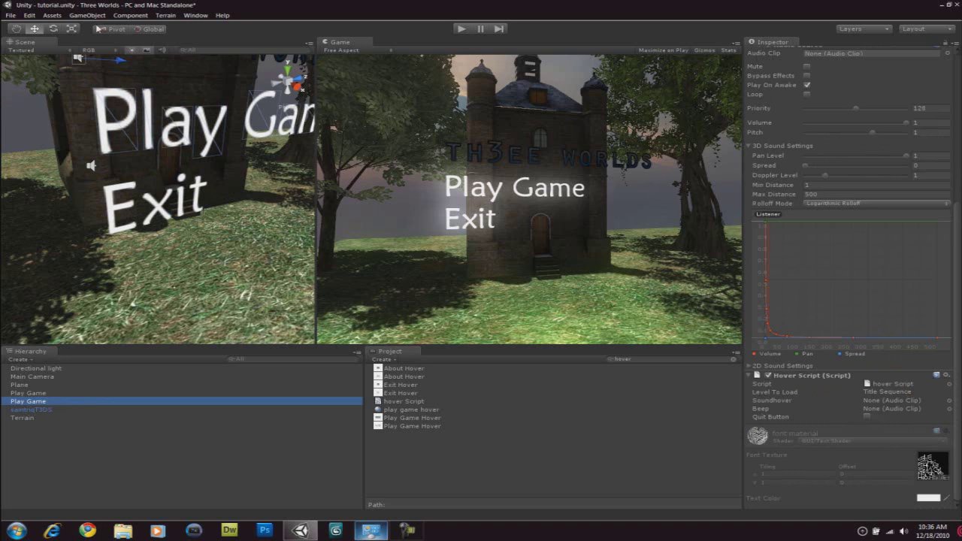
{"action": "left_click", "coordinate": [128, 16]}
{"action": "mouse_move", "coordinate": [154, 51]}
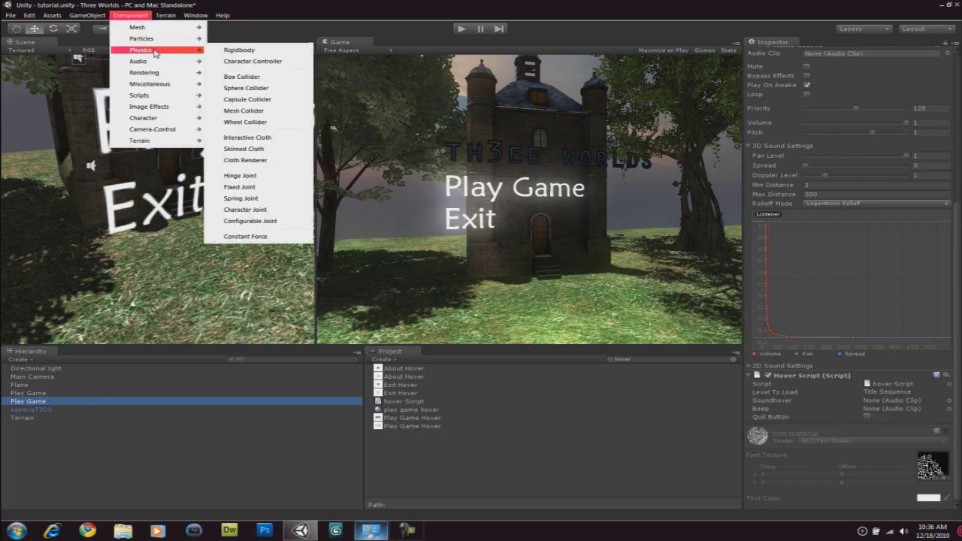
{"action": "left_click", "coordinate": [229, 78]}
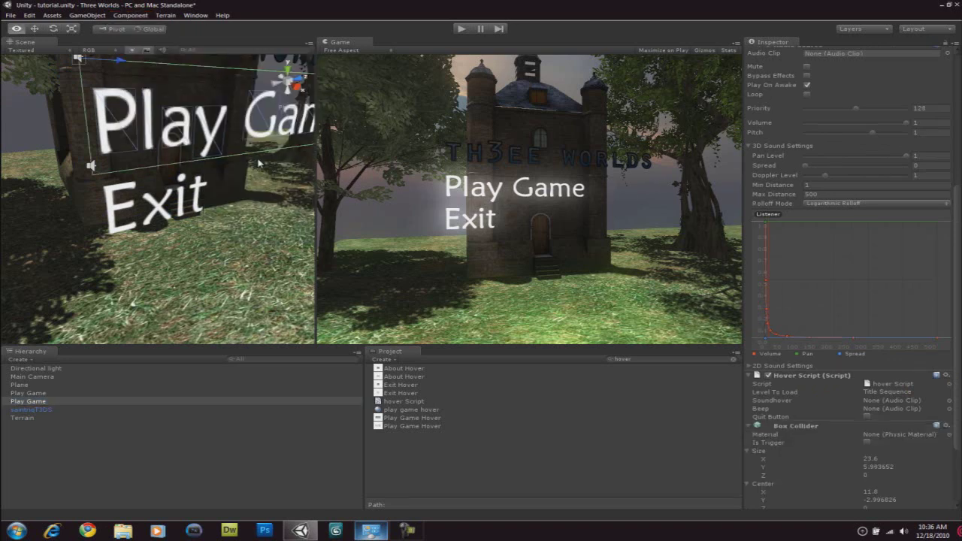
{"action": "left_click_drag", "start_coordinate": [228, 78], "coordinate": [266, 115], "text": "alt"}
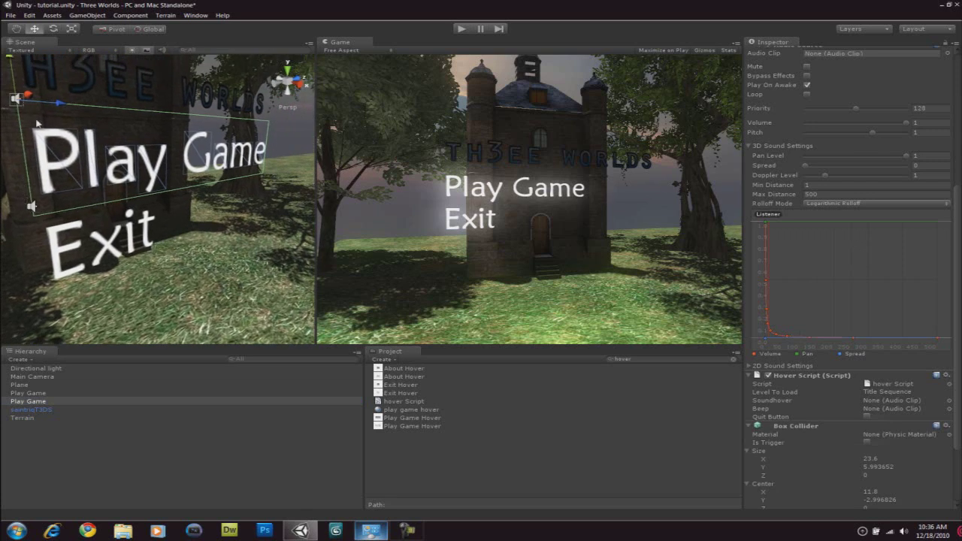
Run the scene, choose the Play Game text to test its level link, and stop play mode
{"action": "left_click", "coordinate": [125, 93]}
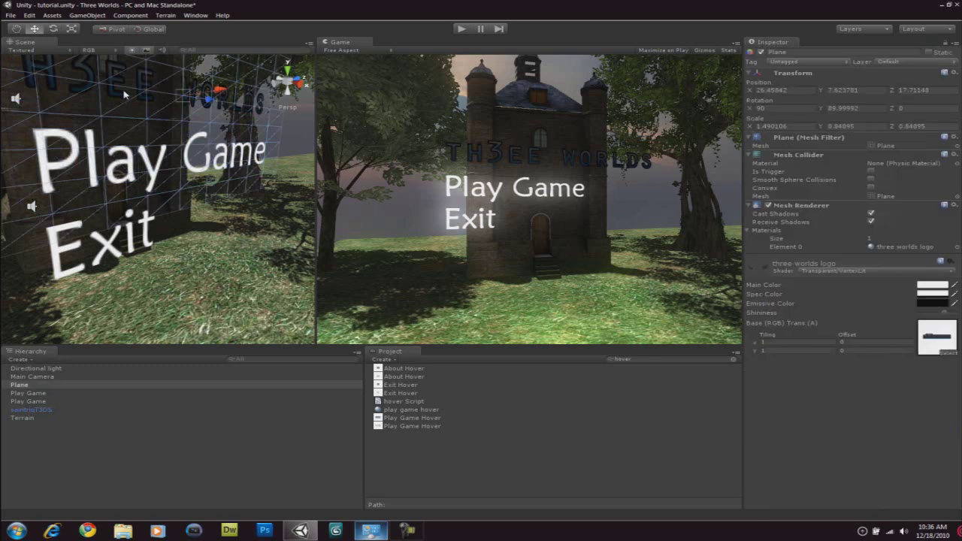
{"action": "left_click", "coordinate": [462, 29]}
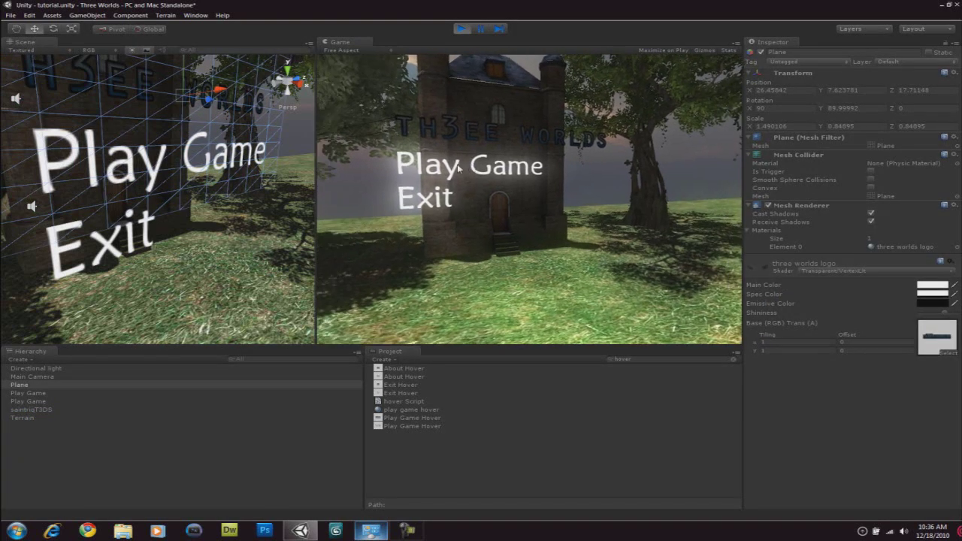
{"action": "left_click", "coordinate": [436, 166]}
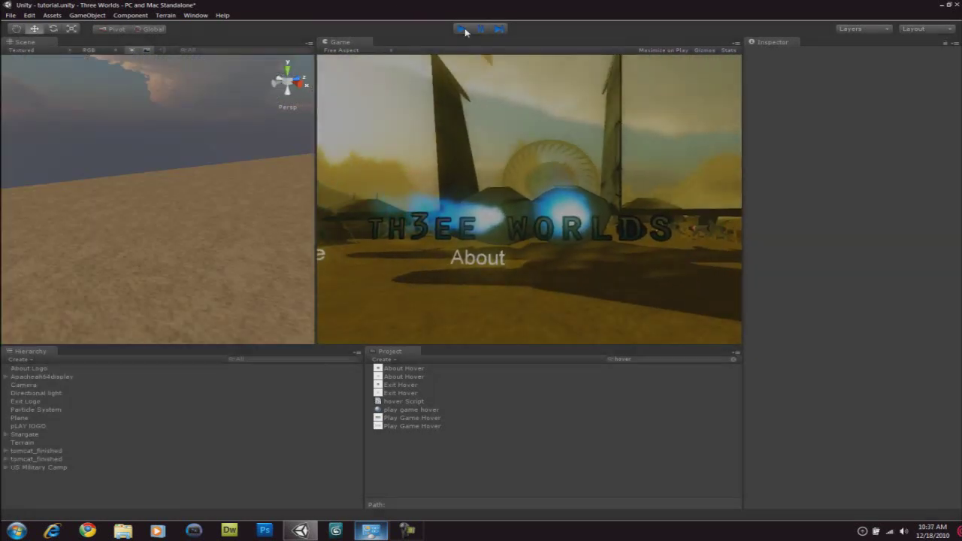
{"action": "left_click", "coordinate": [462, 28]}
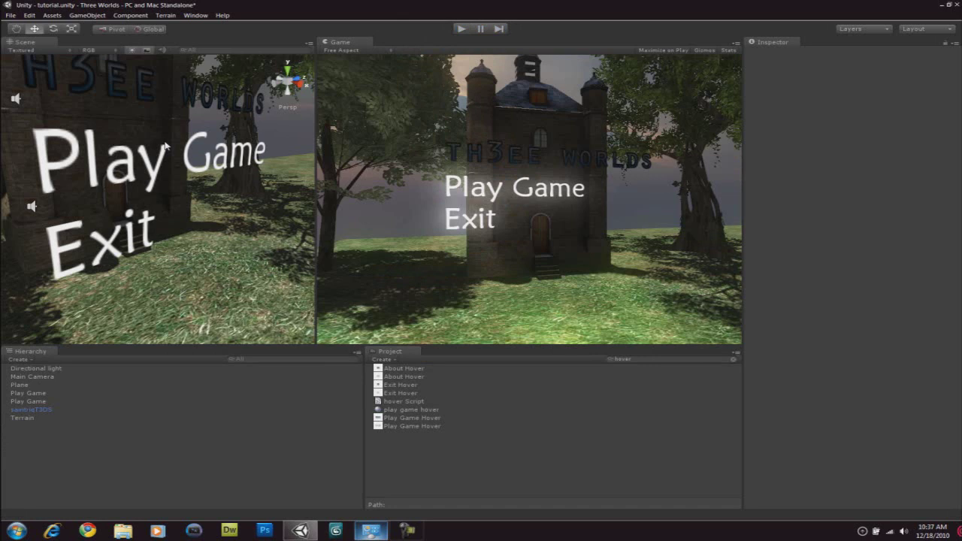
Shift the Three Worlds logo plane to about X 26.86 and Z 17.36
{"action": "left_click", "coordinate": [157, 82]}
{"action": "left_click_drag", "start_coordinate": [219, 92], "coordinate": [256, 90]}
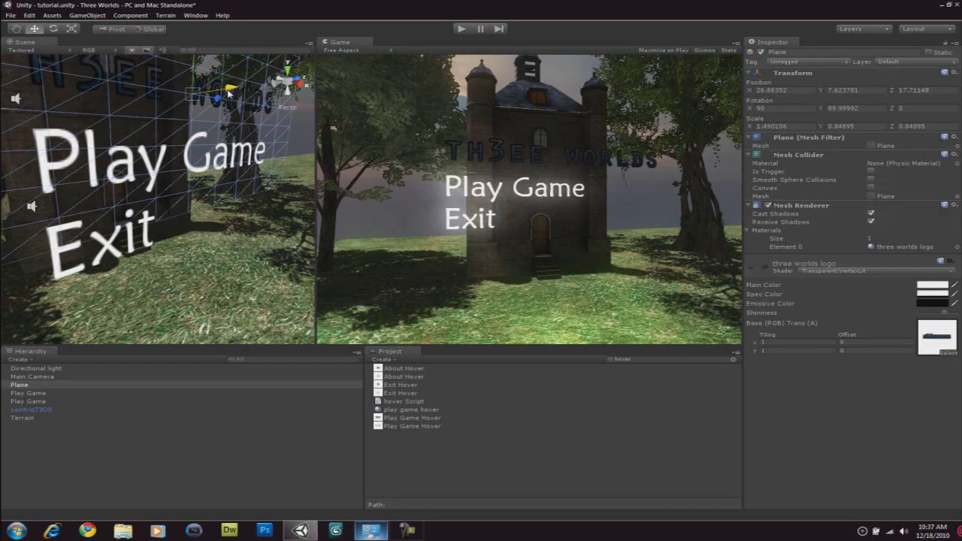
{"action": "left_click_drag", "start_coordinate": [248, 179], "coordinate": [212, 124], "text": "alt"}
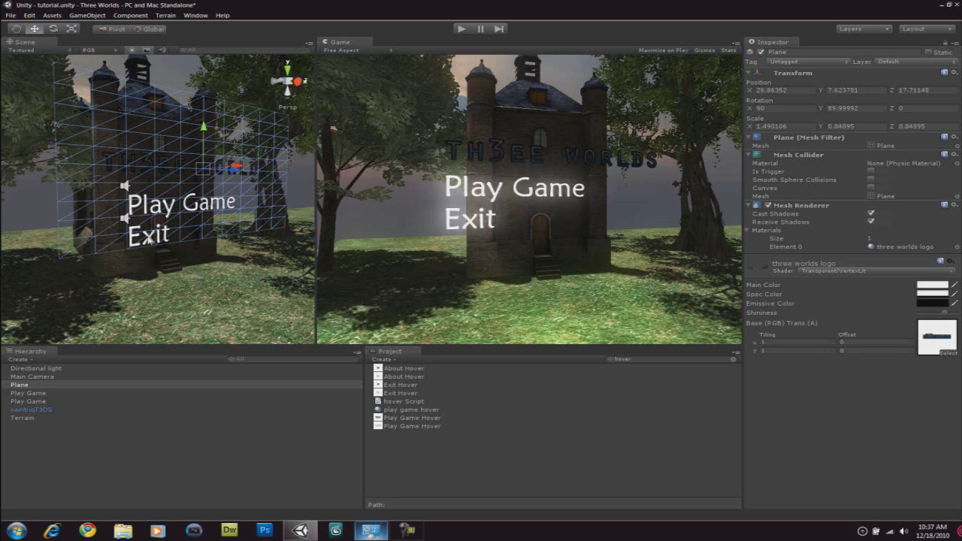
{"action": "left_click_drag", "start_coordinate": [150, 240], "coordinate": [203, 241], "text": "alt"}
{"action": "left_click_drag", "start_coordinate": [149, 159], "coordinate": [143, 163]}
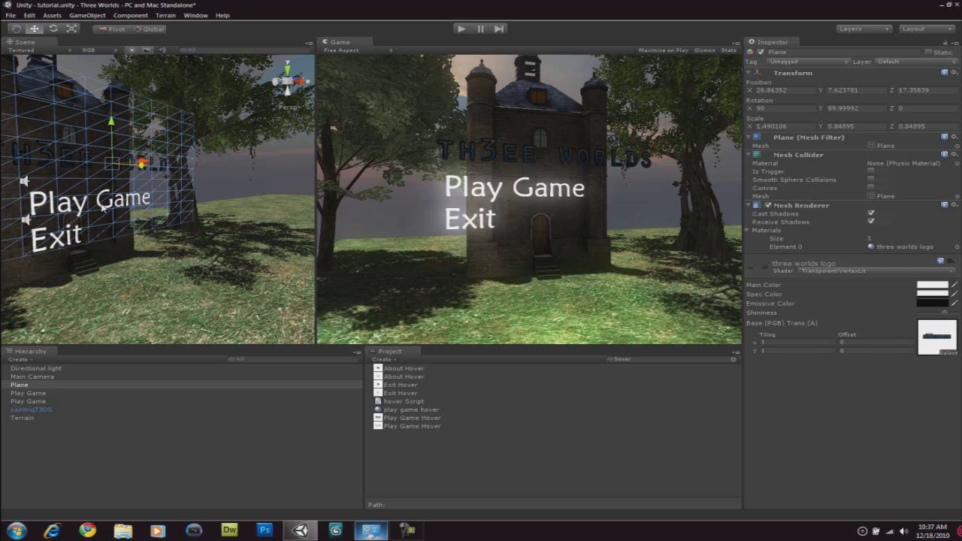
Move the logo plane away behind the menu text to about X 24.8 and enlarge it to a scale of about 1.99 × 1.13 × 1.13
{"action": "left_click", "coordinate": [33, 212]}
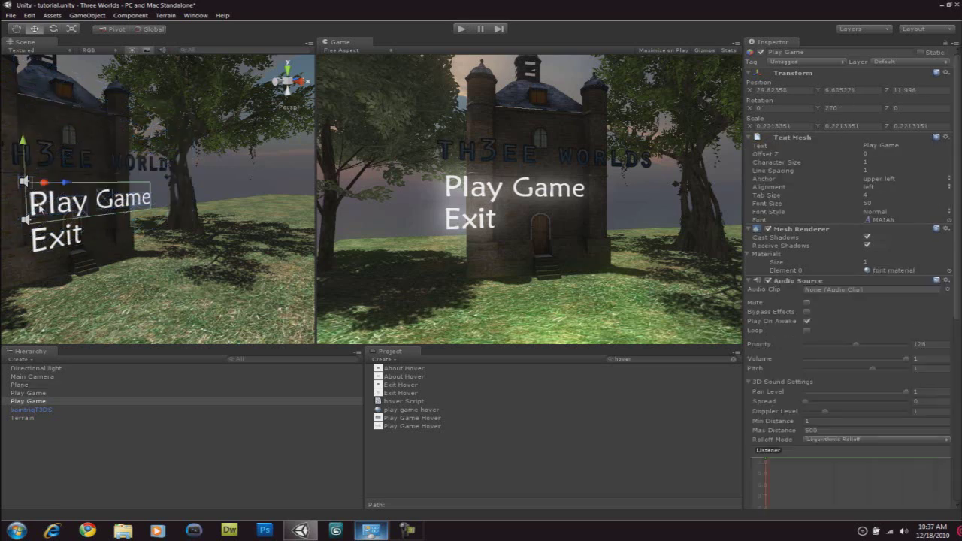
{"action": "left_click", "coordinate": [102, 163]}
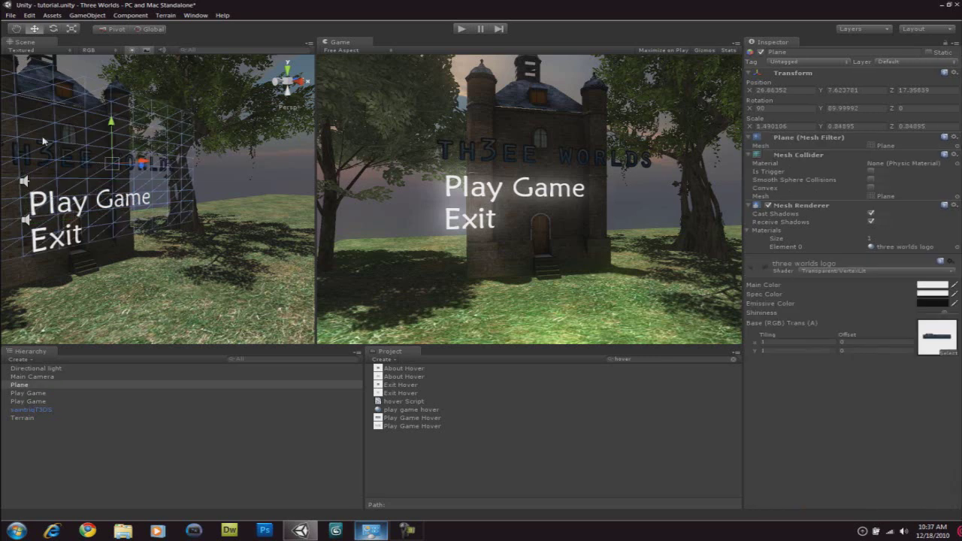
{"action": "left_click", "coordinate": [33, 211]}
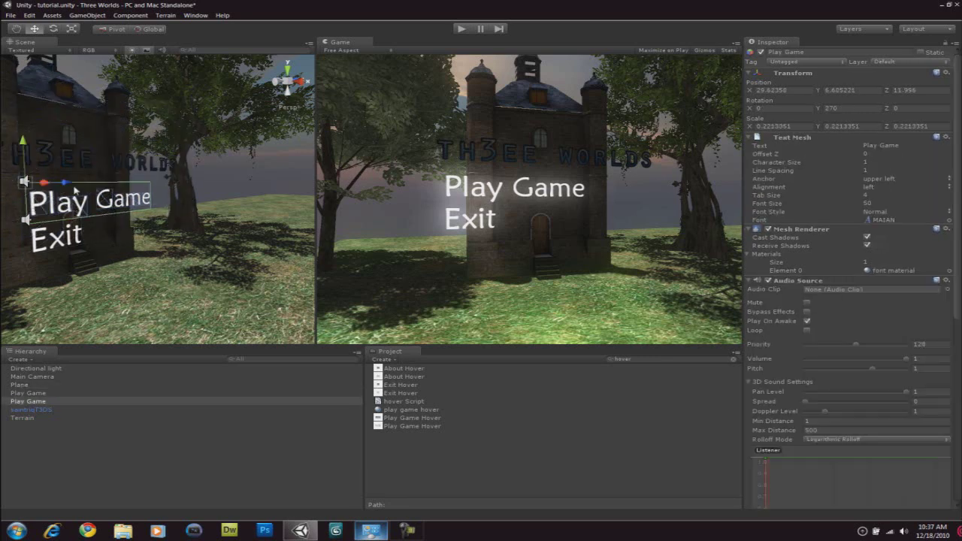
{"action": "left_click", "coordinate": [86, 163]}
{"action": "left_click_drag", "start_coordinate": [141, 164], "coordinate": [160, 138]}
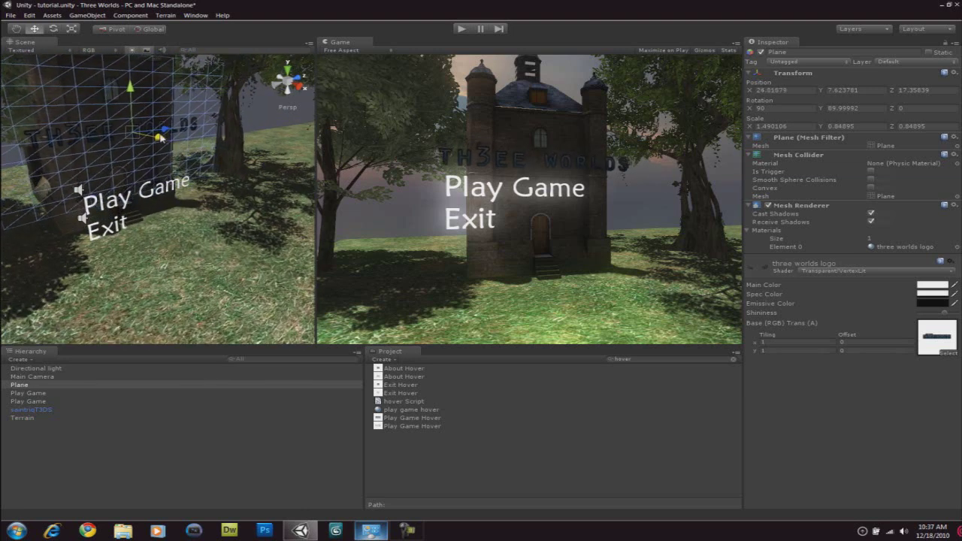
{"action": "key", "text": "r"}
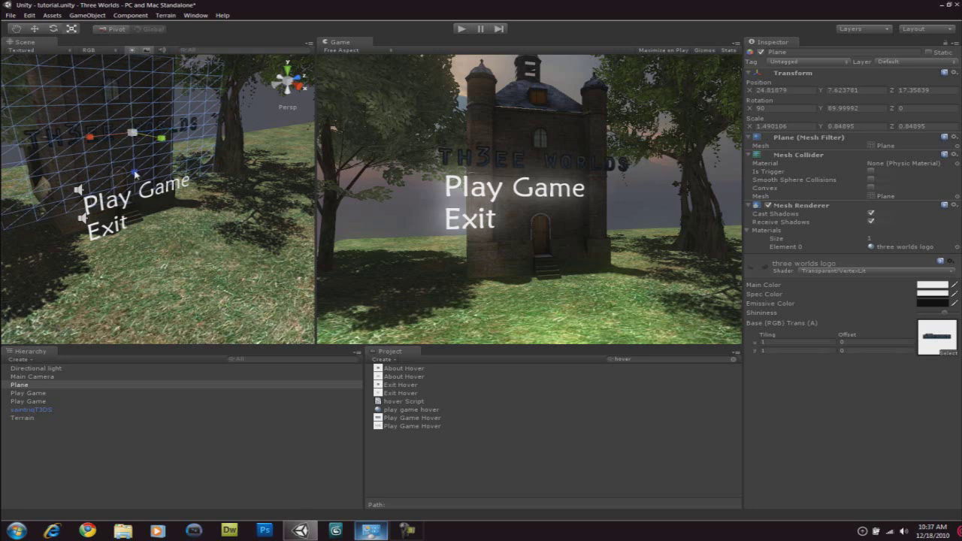
{"action": "left_click_drag", "start_coordinate": [137, 130], "coordinate": [153, 122]}
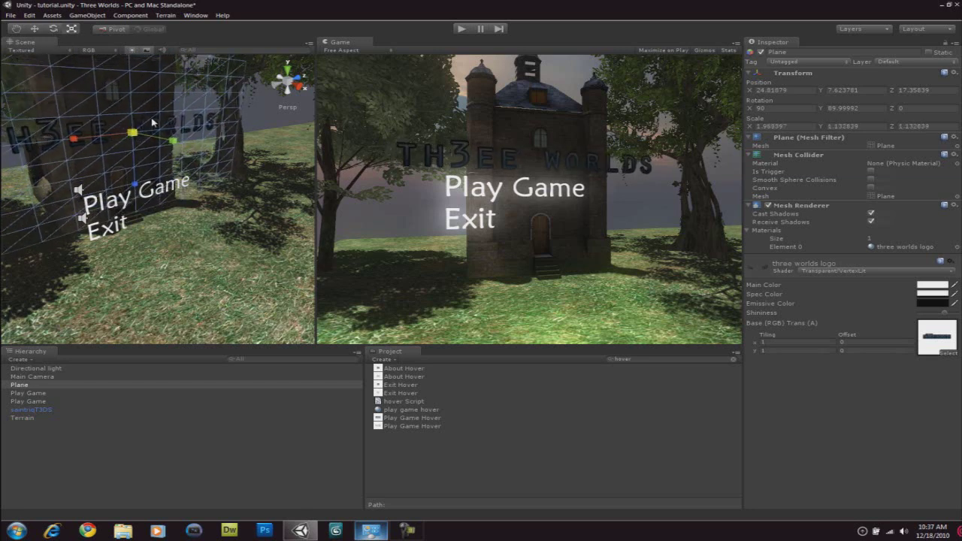
Play the scene again to retest the Play Game item with the repositioned logo, and stop playback
{"action": "left_click", "coordinate": [460, 29]}
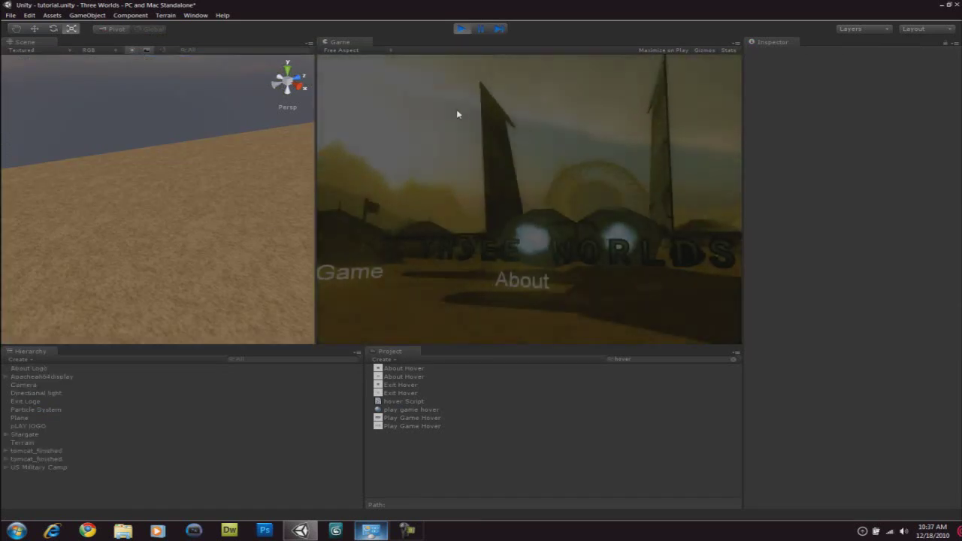
{"action": "left_click", "coordinate": [461, 29]}
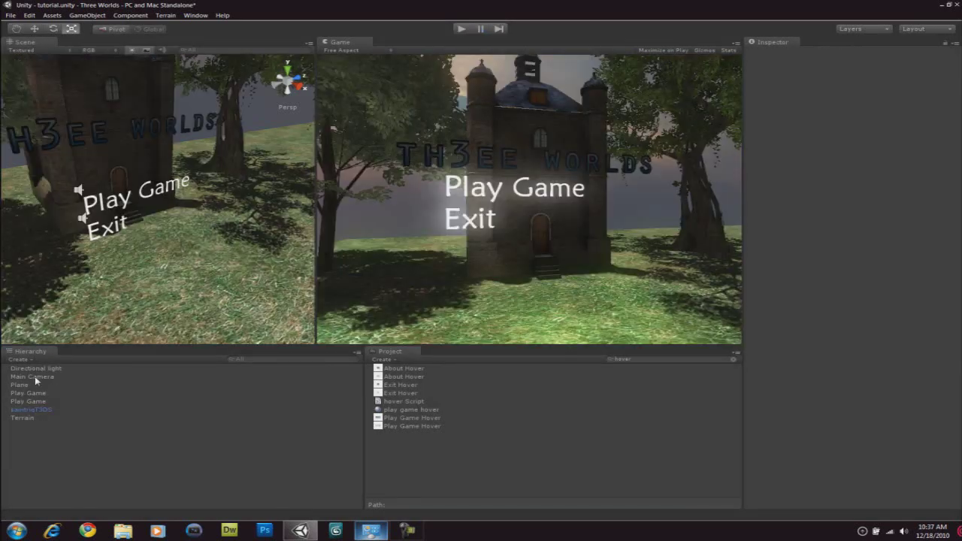
Remove the existing Mouse Look script component from the Main Camera
{"action": "left_click", "coordinate": [35, 376]}
{"action": "scroll", "coordinate": [899, 372], "scroll_direction": "down", "scroll_amount": 3}
{"action": "right_click", "coordinate": [824, 434]}
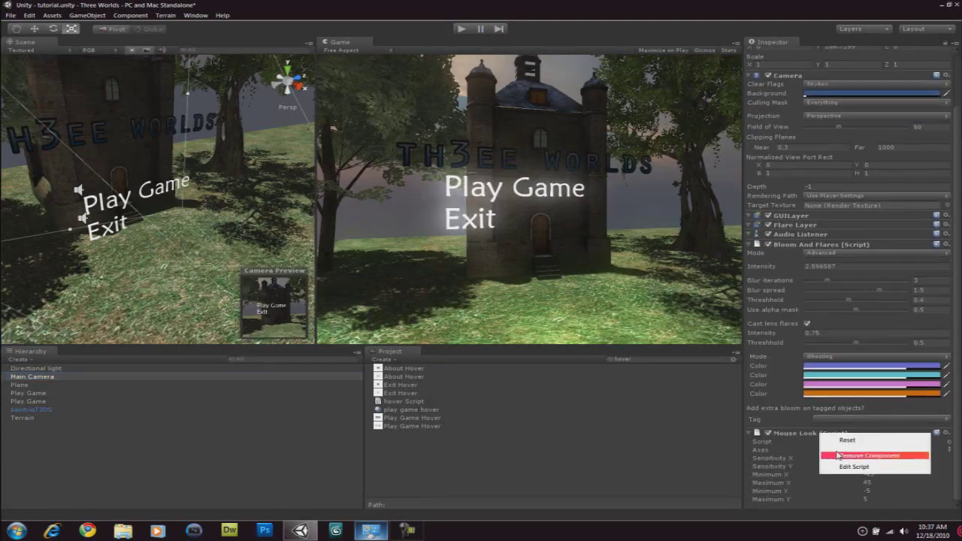
{"action": "left_click", "coordinate": [834, 453]}
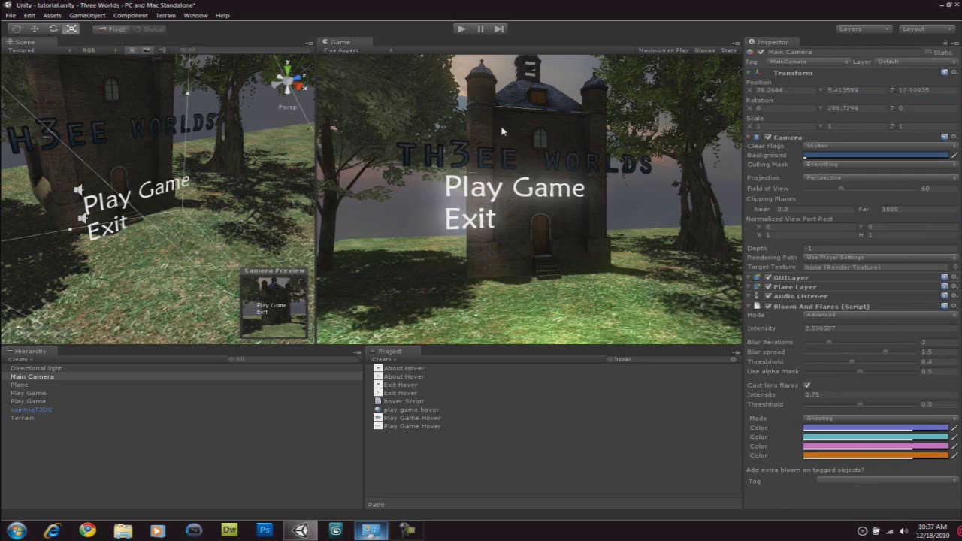
Add a fresh Mouse Look script to the Main Camera and run the scene to try it
{"action": "left_click", "coordinate": [43, 378]}
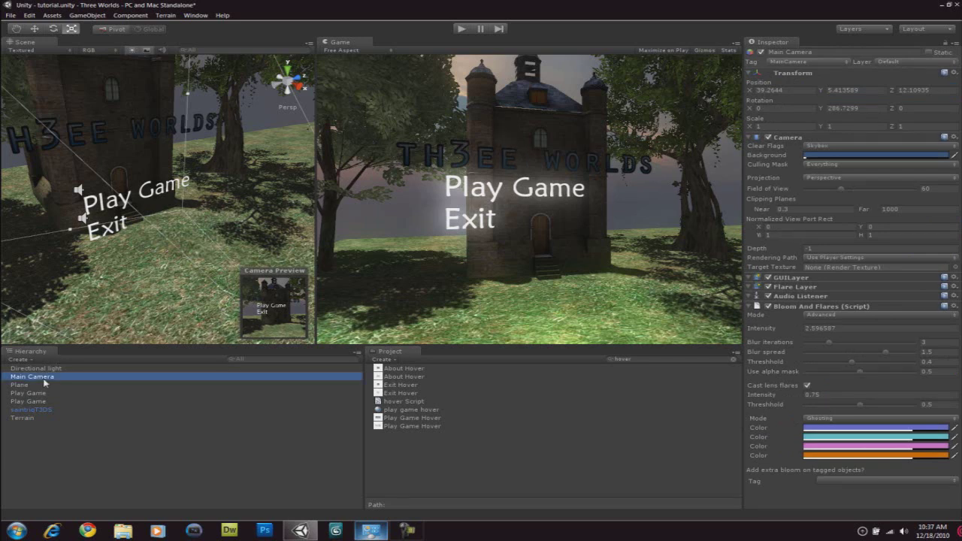
{"action": "left_click", "coordinate": [130, 15]}
{"action": "mouse_move", "coordinate": [147, 132]}
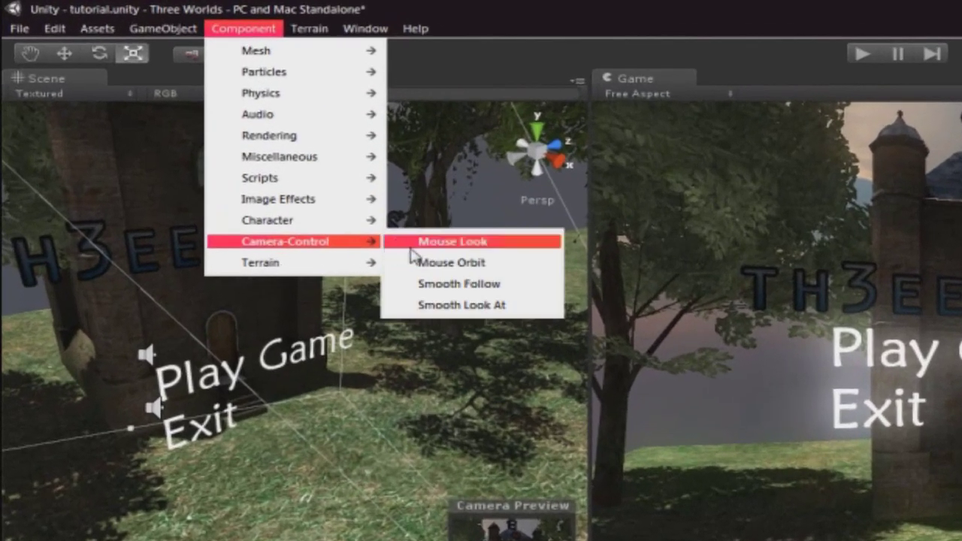
{"action": "left_click", "coordinate": [430, 243]}
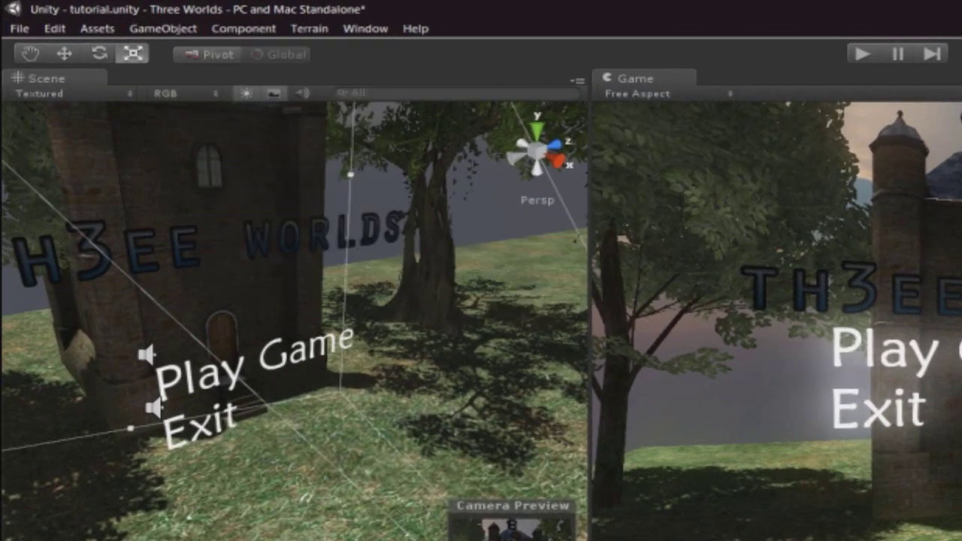
{"action": "left_click", "coordinate": [861, 54]}
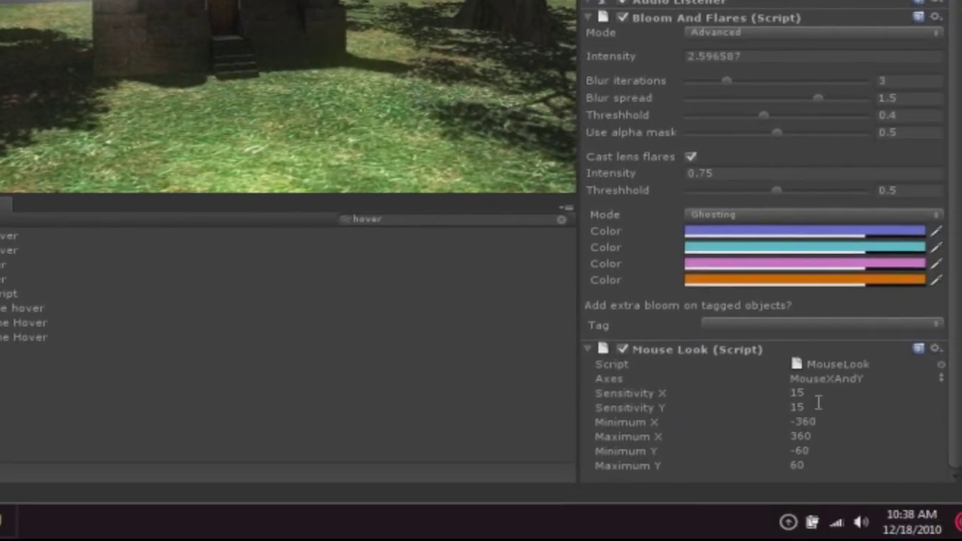
Set the camera's Mouse Look sensitivity to 5 for both X and Y
{"action": "left_click", "coordinate": [813, 392]}
{"action": "type", "text": "5"}
{"action": "key", "text": "Tab"}
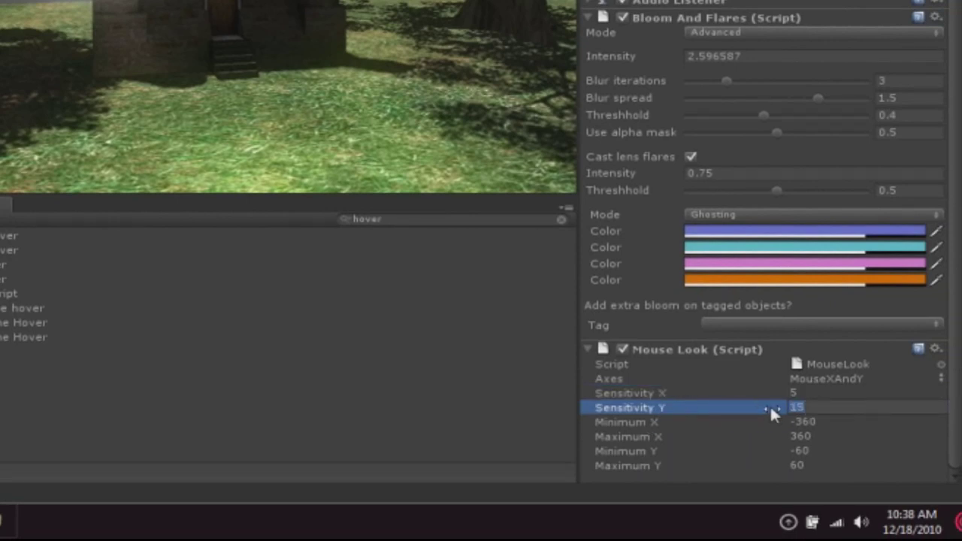
{"action": "type", "text": "5"}
Limit the camera's horizontal Mouse Look range to a minimum X of -40 and a maximum X of 40
{"action": "left_click", "coordinate": [827, 434]}
{"action": "left_click", "coordinate": [826, 421]}
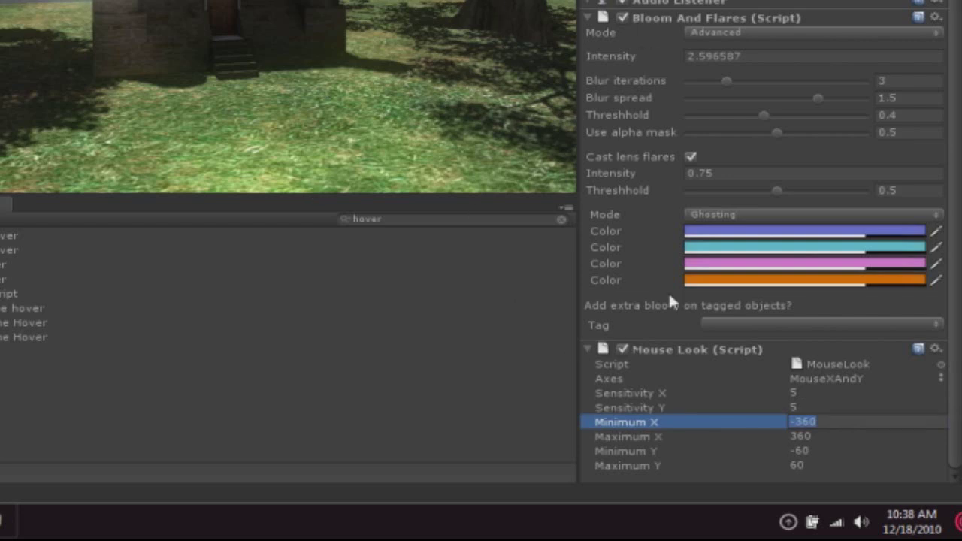
{"action": "type", "text": "-40"}
{"action": "left_click", "coordinate": [807, 435]}
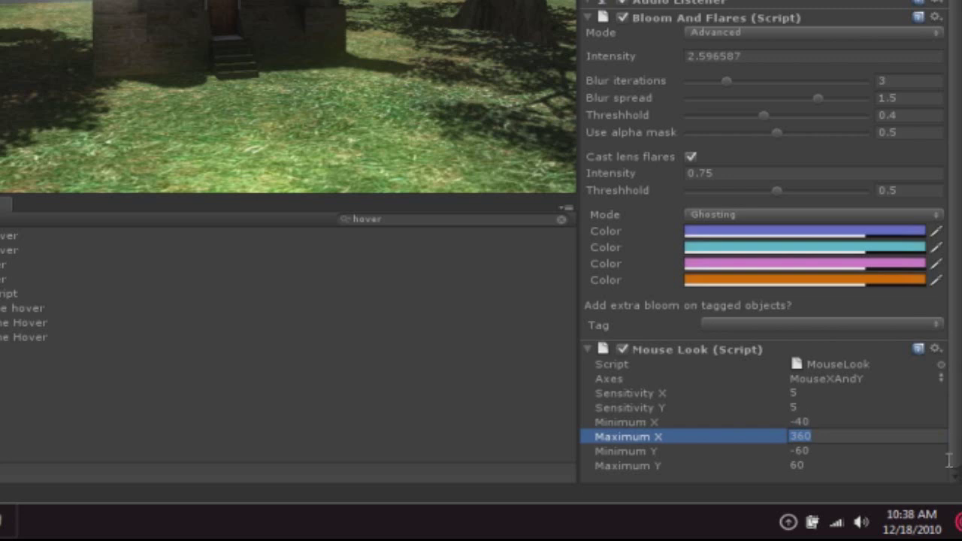
{"action": "type", "text": "40"}
Limit the camera's vertical Mouse Look range to a minimum Y of -15 and a maximum Y of 15
{"action": "left_click", "coordinate": [799, 464]}
{"action": "left_click", "coordinate": [819, 448]}
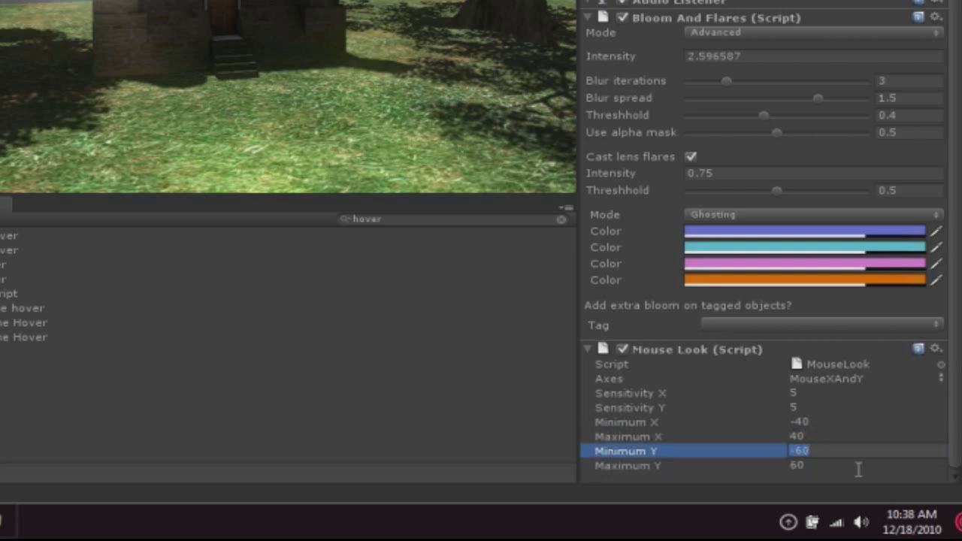
{"action": "type", "text": "-15"}
{"action": "left_click", "coordinate": [857, 466]}
{"action": "type", "text": "15"}
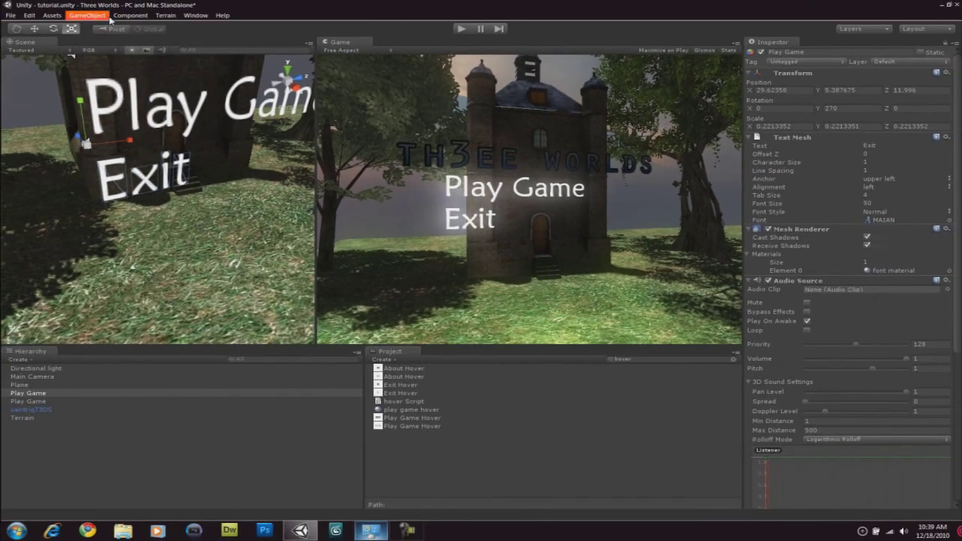
Add a Box Collider to the Exit text
{"action": "left_click", "coordinate": [115, 12]}
{"action": "mouse_move", "coordinate": [146, 52]}
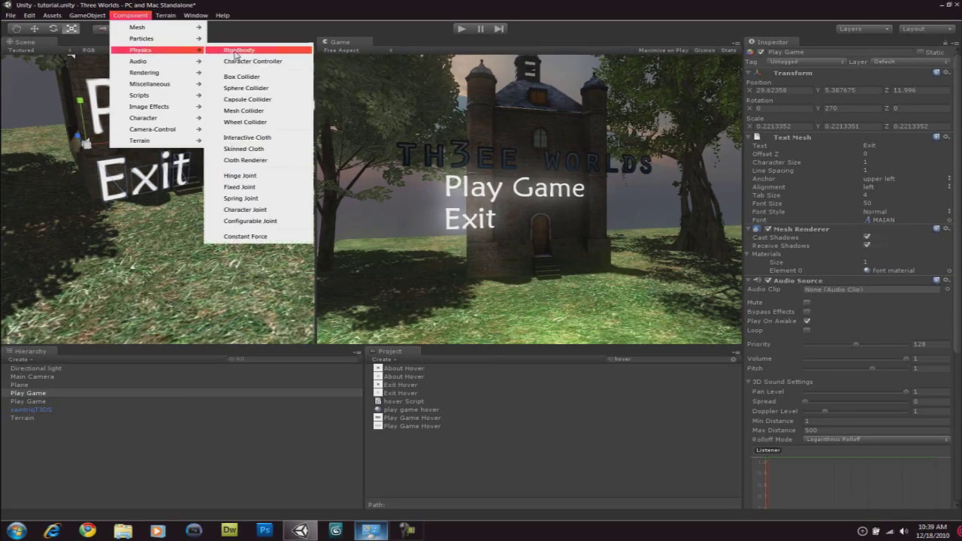
{"action": "left_click", "coordinate": [257, 86]}
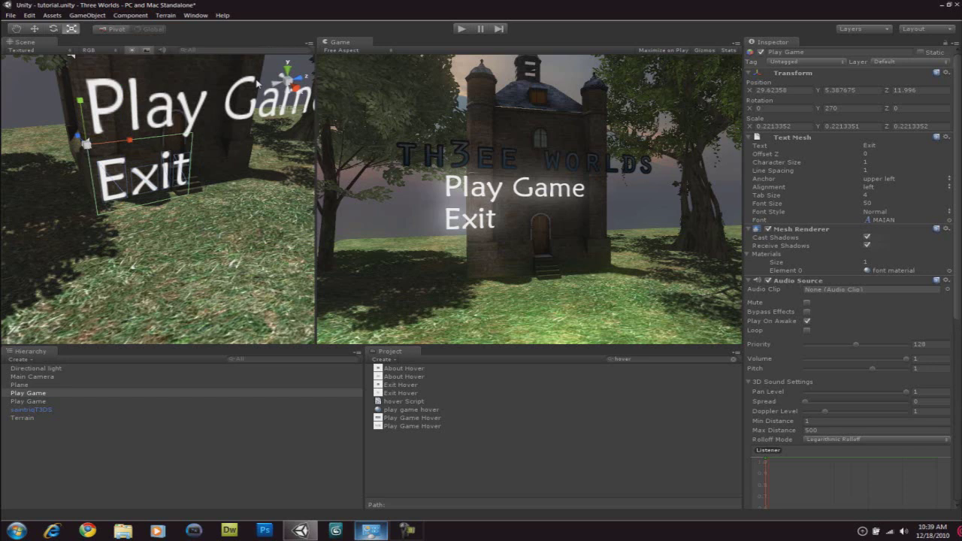
Lower the Exit text to about Y 5.15 so its collider clears the Play Game text's collider
{"action": "left_click", "coordinate": [34, 28]}
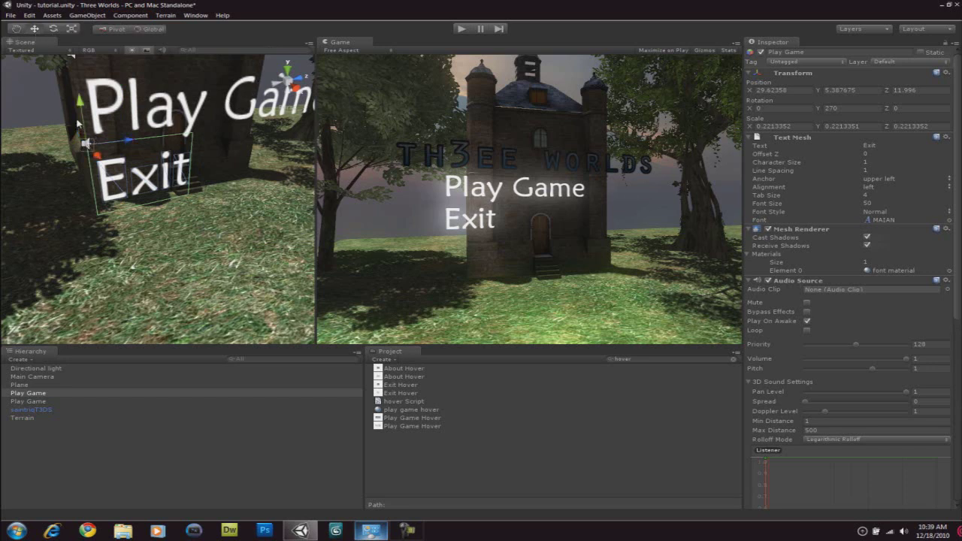
{"action": "left_click_drag", "start_coordinate": [81, 126], "coordinate": [84, 141]}
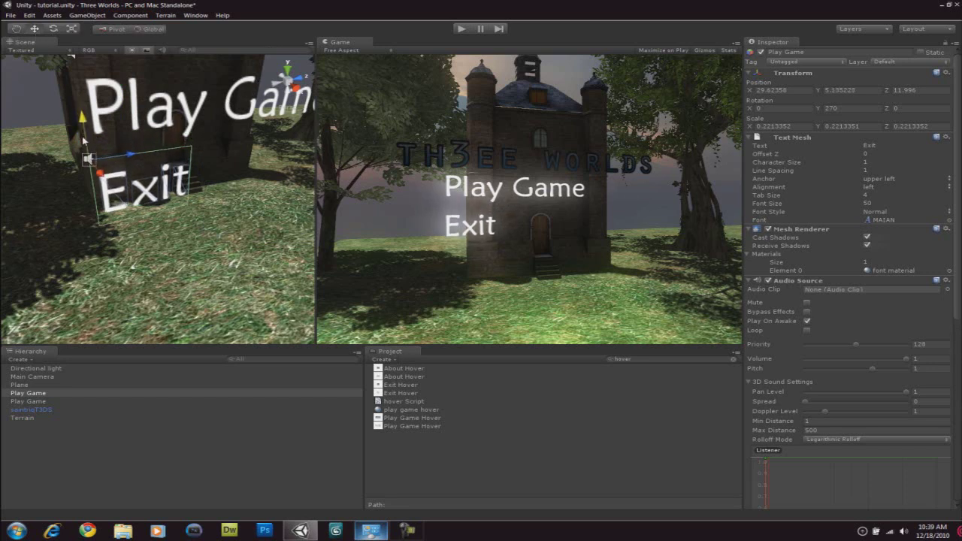
{"action": "left_click", "coordinate": [151, 112]}
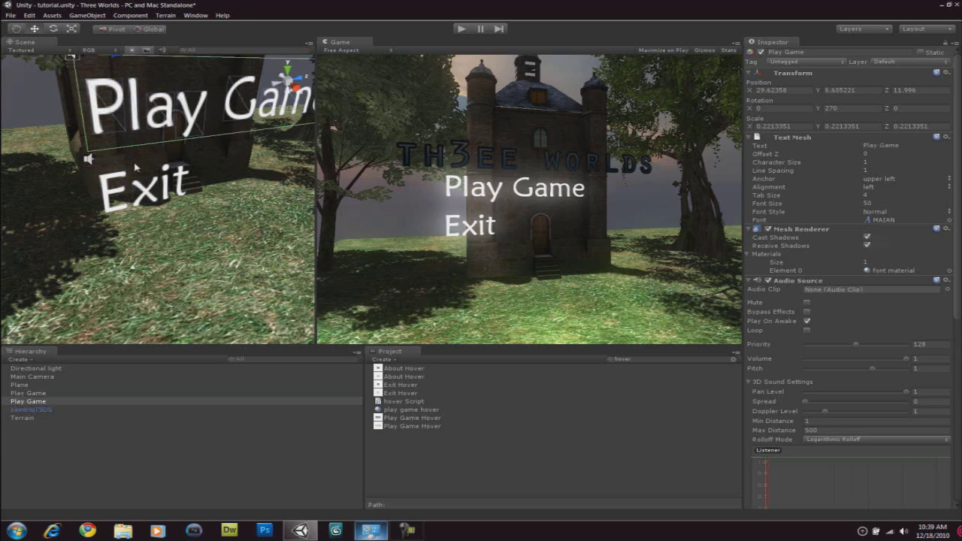
{"action": "left_click", "coordinate": [134, 191]}
{"action": "left_click", "coordinate": [140, 208]}
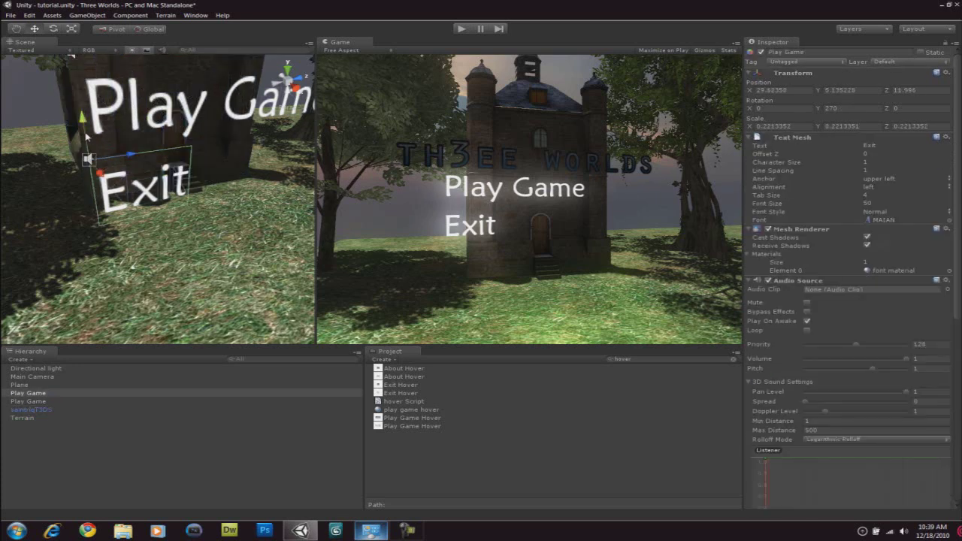
{"action": "mouse_move", "coordinate": [84, 140]}
{"action": "left_mouse_down"}
{"action": "mouse_move", "coordinate": [84, 154]}
{"action": "mouse_move", "coordinate": [83, 136]}
{"action": "left_mouse_up"}
{"action": "left_click", "coordinate": [186, 111]}
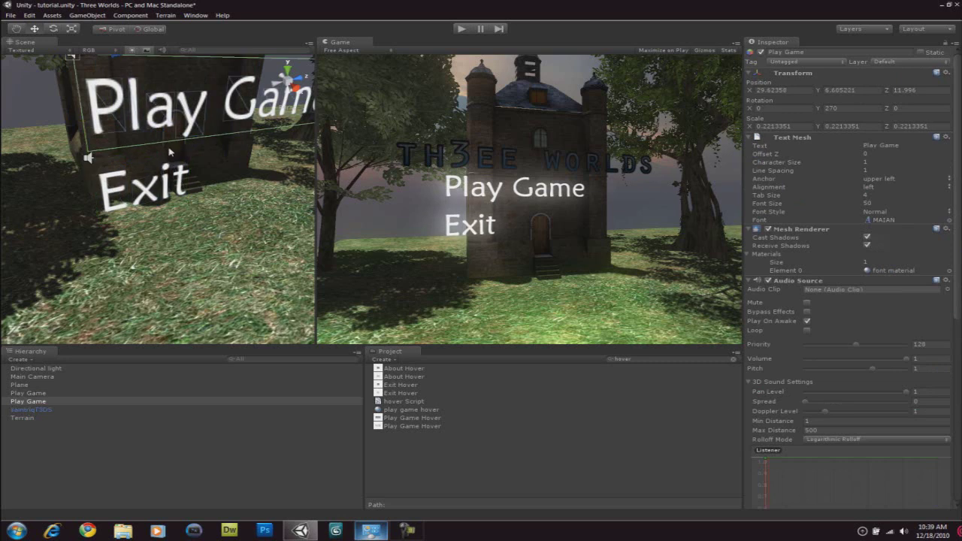
{"action": "left_click", "coordinate": [156, 189]}
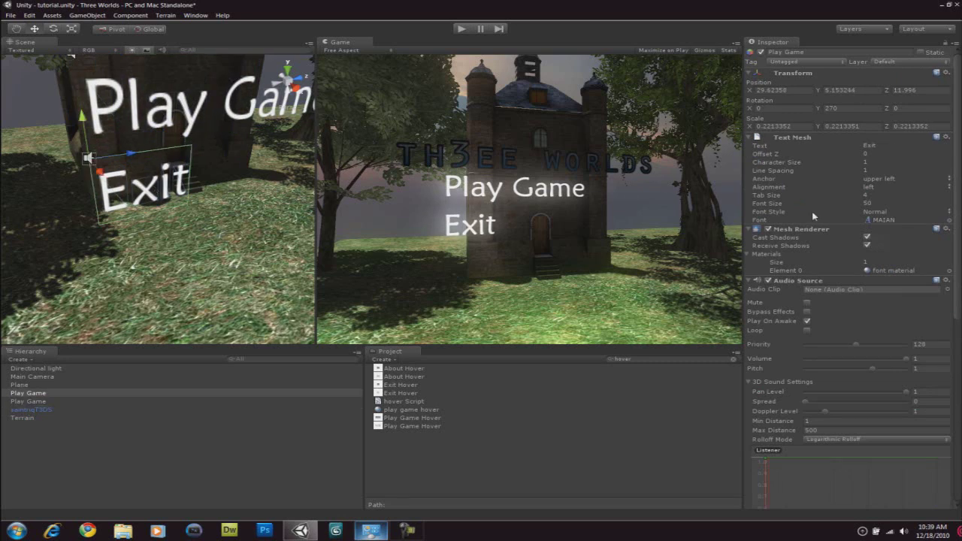
Check the Exit text's Hover Script settings, run the scene, choose the Play Game item, and stop playback
{"action": "scroll", "coordinate": [819, 211], "scroll_direction": "down", "scroll_amount": 9}
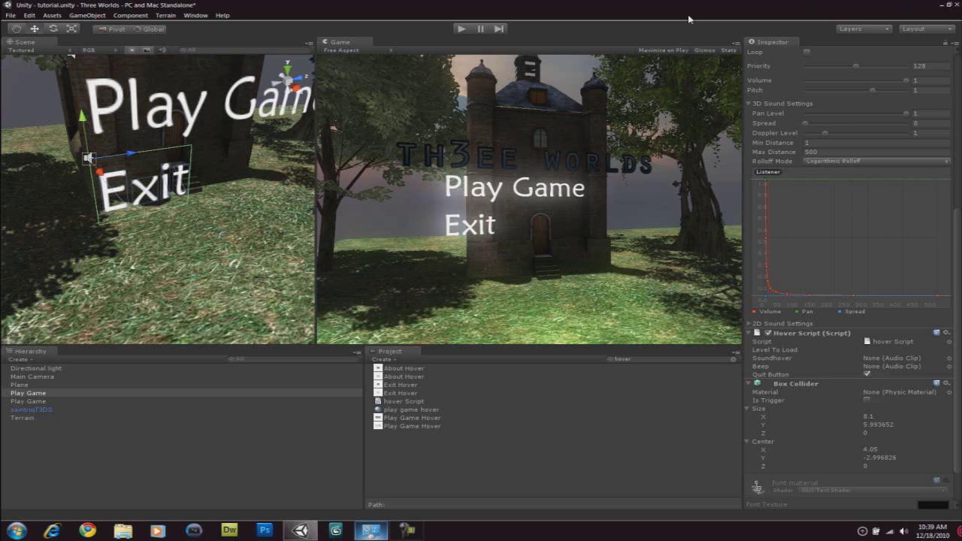
{"action": "left_click", "coordinate": [461, 29]}
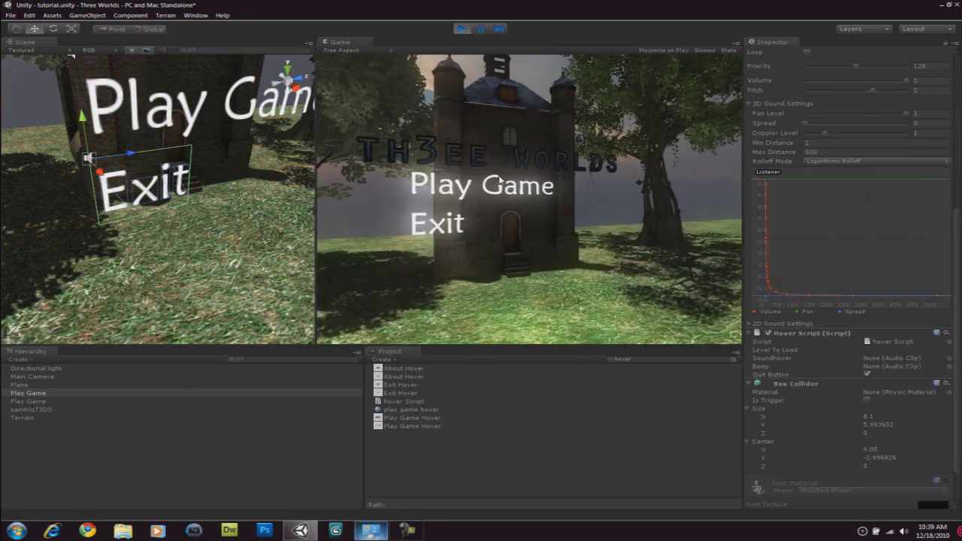
{"action": "left_click", "coordinate": [464, 143]}
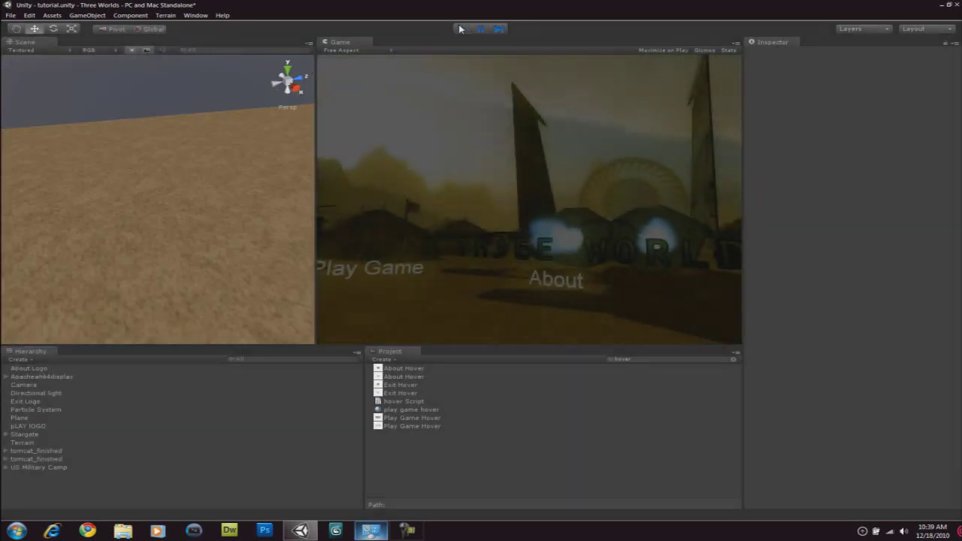
{"action": "left_click", "coordinate": [462, 30]}
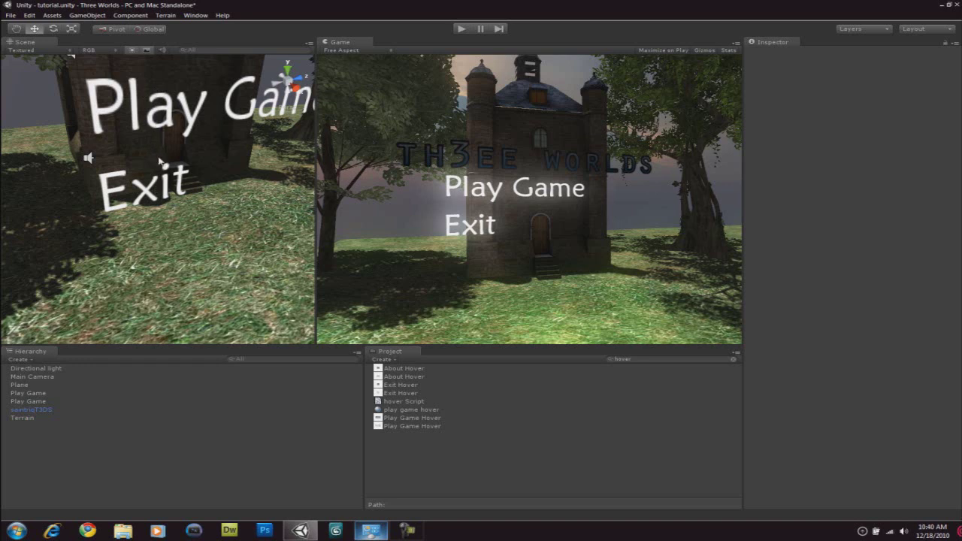
Examine the Play Game text's Hover Script settings and locate its Soundhover entry
{"action": "left_click", "coordinate": [51, 394]}
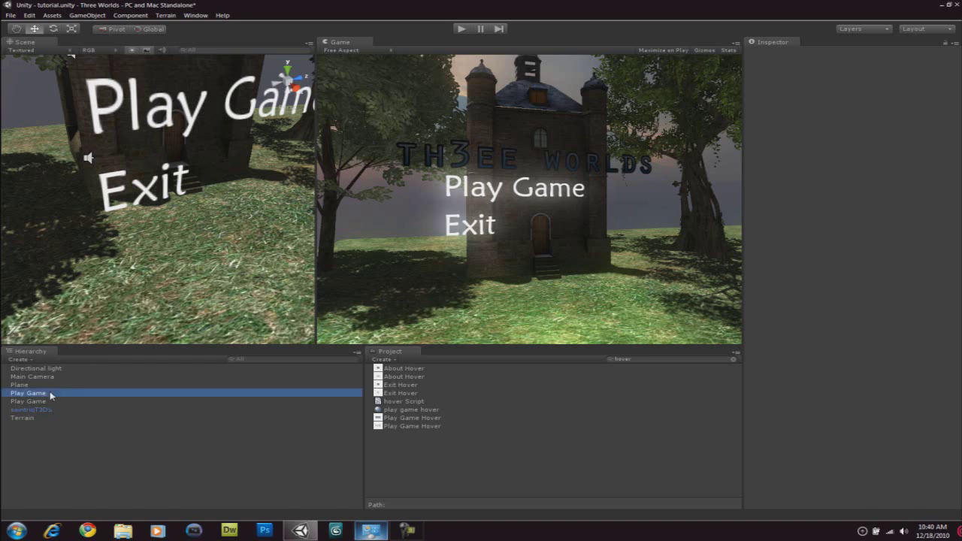
{"action": "left_click", "coordinate": [49, 402]}
{"action": "scroll", "coordinate": [855, 384], "scroll_direction": "down", "scroll_amount": 10}
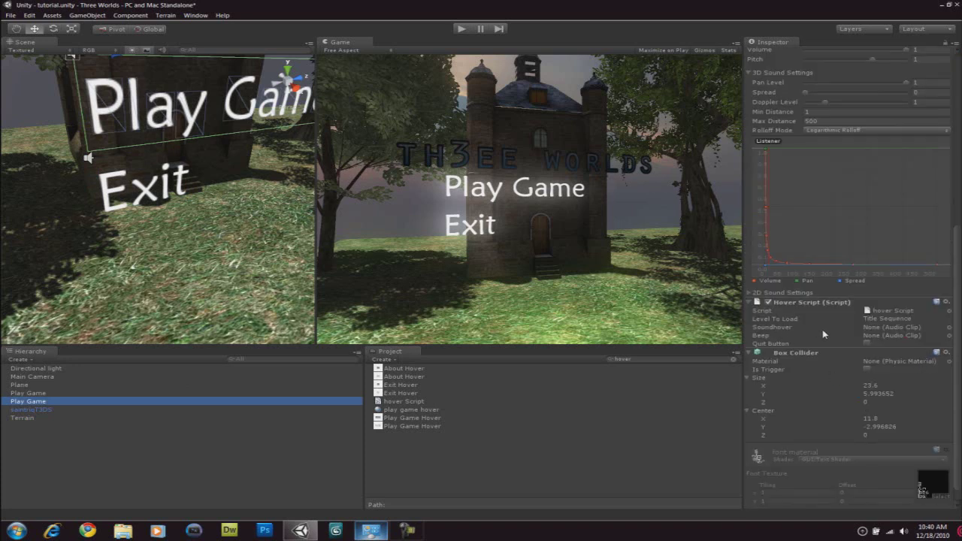
{"action": "left_click", "coordinate": [801, 328]}
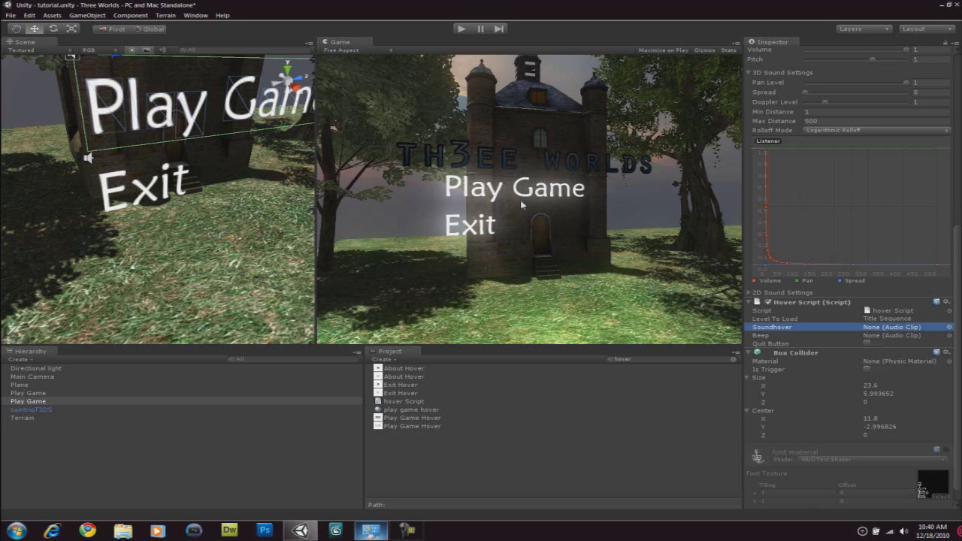
Search the project for "brief" and assign briefcase-lock-6 as Soundhover and briefcase-lock-9 (1) as Beep on the Exit text
{"action": "left_click", "coordinate": [655, 358]}
{"action": "left_click", "coordinate": [731, 359]}
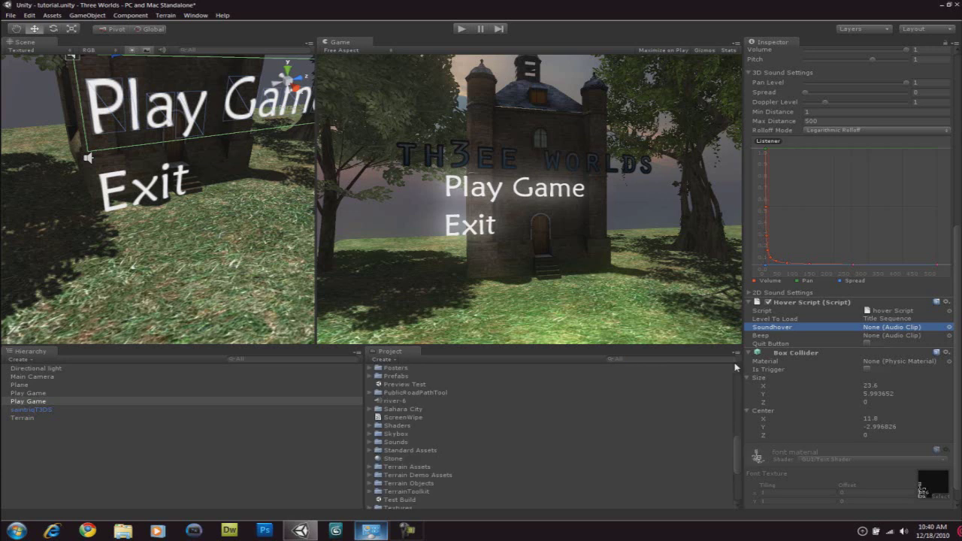
{"action": "scroll", "coordinate": [737, 456], "scroll_direction": "up", "scroll_amount": 10}
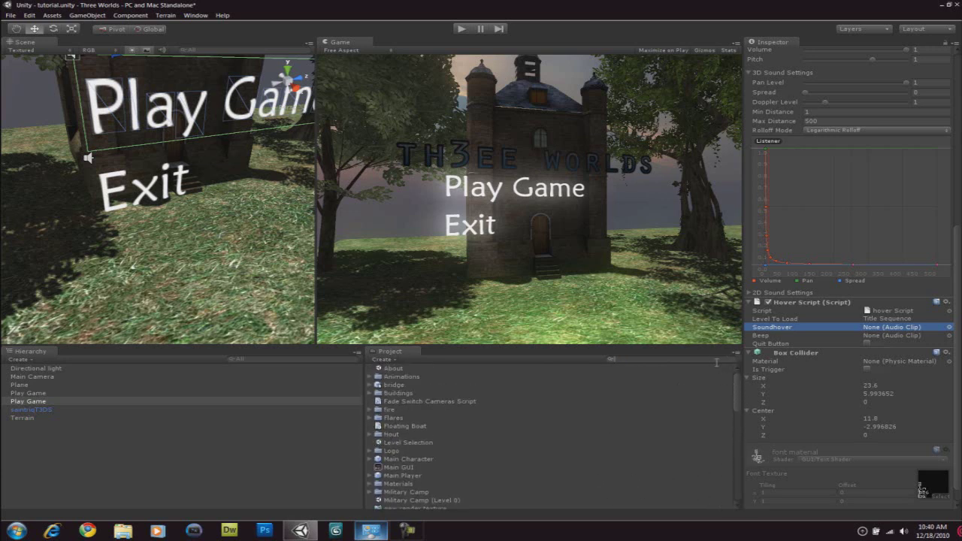
{"action": "type", "text": "brief"}
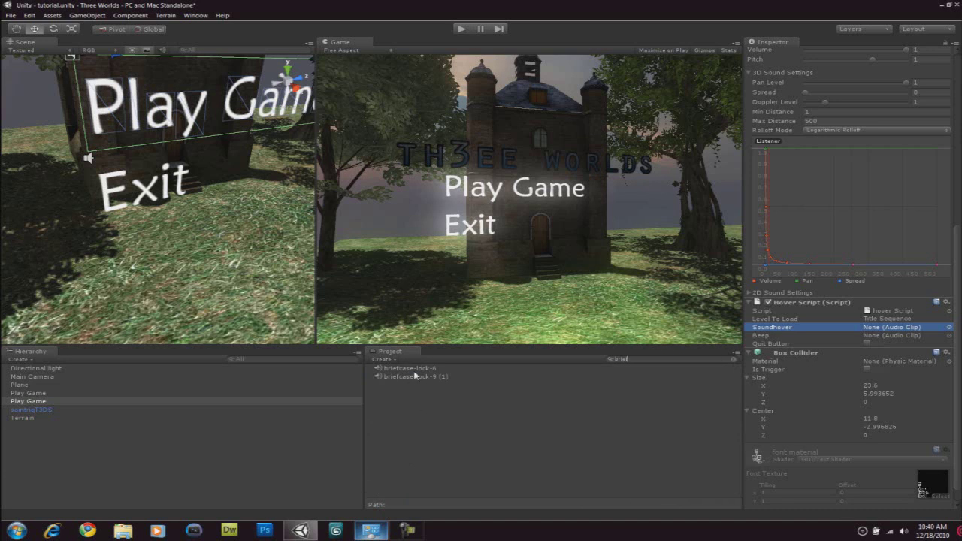
{"action": "left_click", "coordinate": [411, 368]}
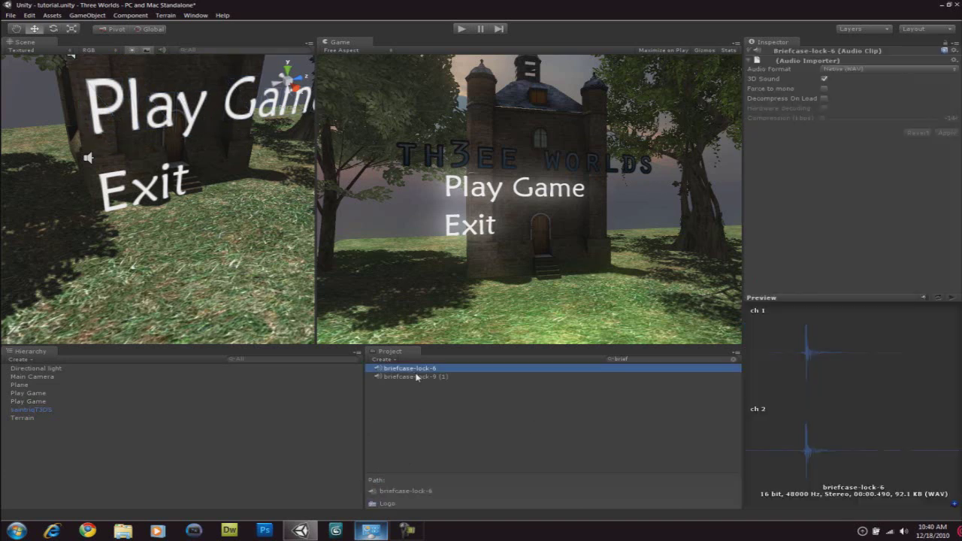
{"action": "left_click", "coordinate": [25, 395]}
{"action": "scroll", "coordinate": [900, 261], "scroll_direction": "down", "scroll_amount": 10}
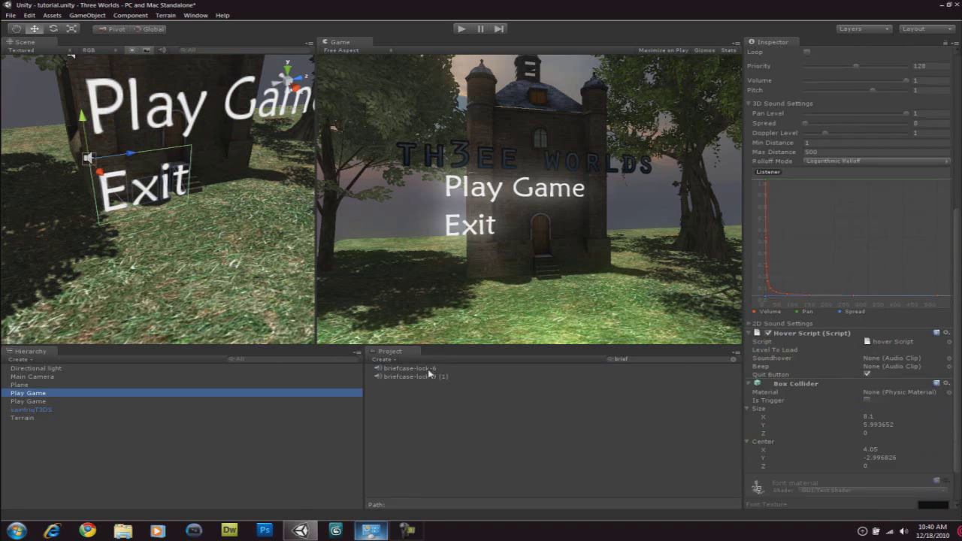
{"action": "left_click_drag", "start_coordinate": [420, 369], "coordinate": [893, 358]}
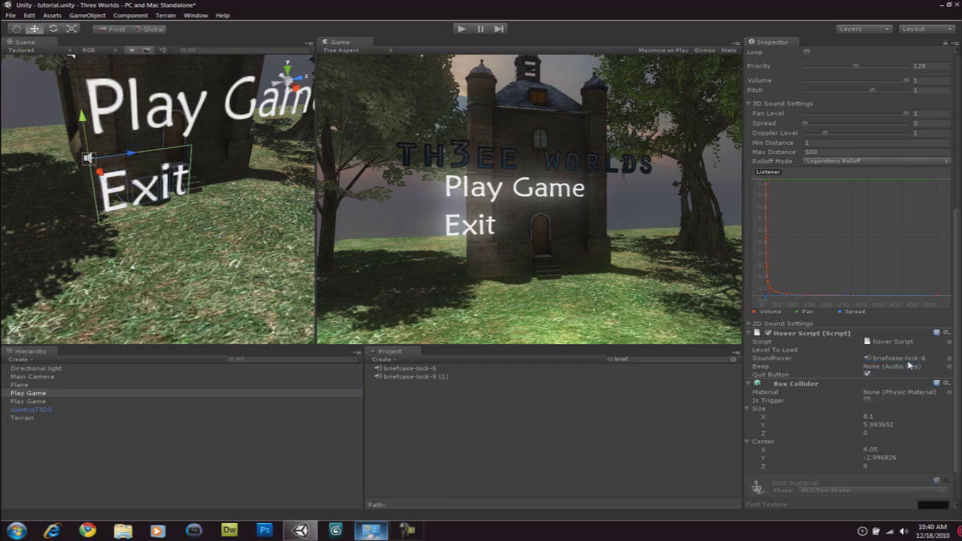
{"action": "left_click_drag", "start_coordinate": [421, 375], "coordinate": [907, 369]}
{"action": "left_click", "coordinate": [760, 368]}
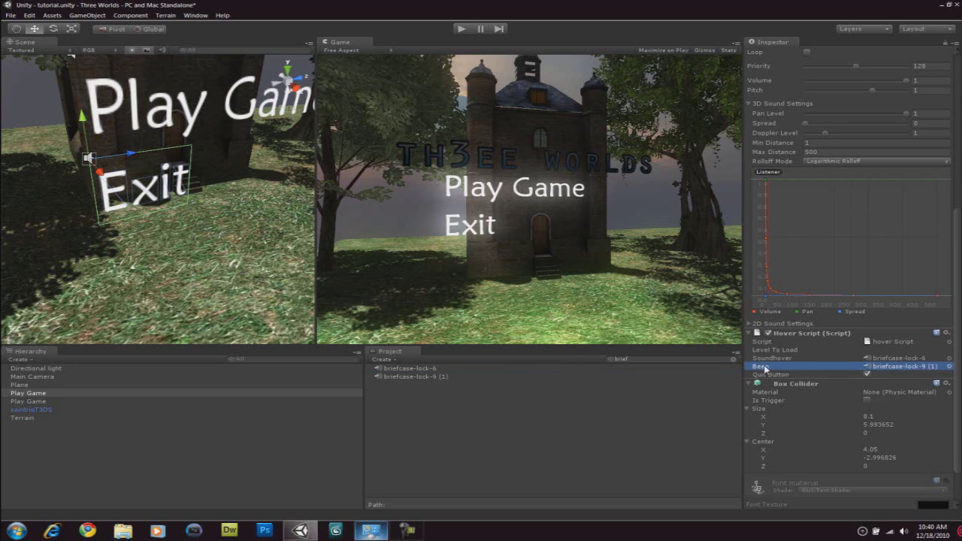
Assign briefcase-lock-6 as Soundhover and briefcase-lock-9 (1) as Beep in the Play Game text's Hover Script
{"action": "left_click", "coordinate": [47, 394]}
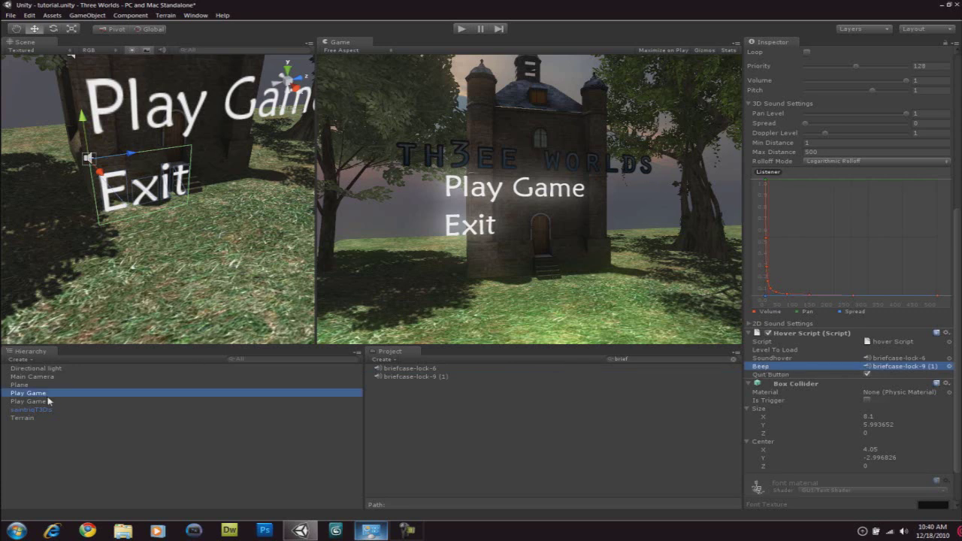
{"action": "left_click", "coordinate": [49, 401]}
{"action": "left_click_drag", "start_coordinate": [381, 368], "coordinate": [894, 309]}
{"action": "left_click_drag", "start_coordinate": [433, 384], "coordinate": [871, 321]}
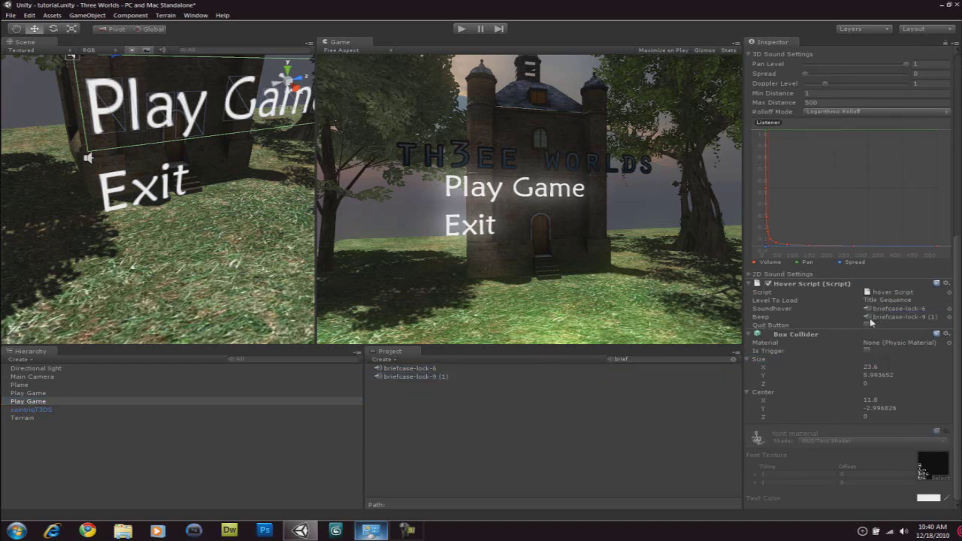
Review the Exit text's Hover Script settings, including Level To Load and Quit Button, switching briefly to the Play Game text
{"action": "left_click", "coordinate": [28, 392]}
{"action": "scroll", "coordinate": [942, 274], "scroll_direction": "down", "scroll_amount": 5}
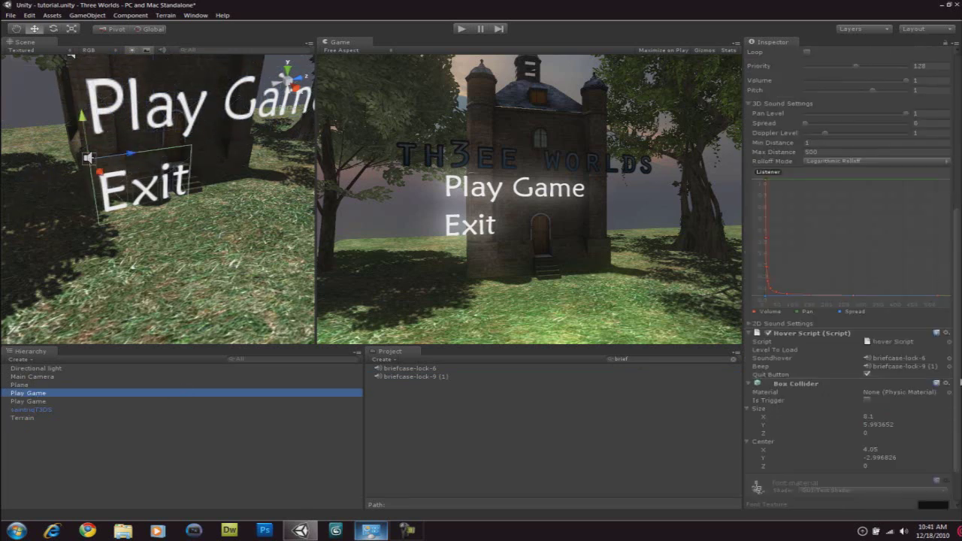
{"action": "left_click", "coordinate": [806, 352]}
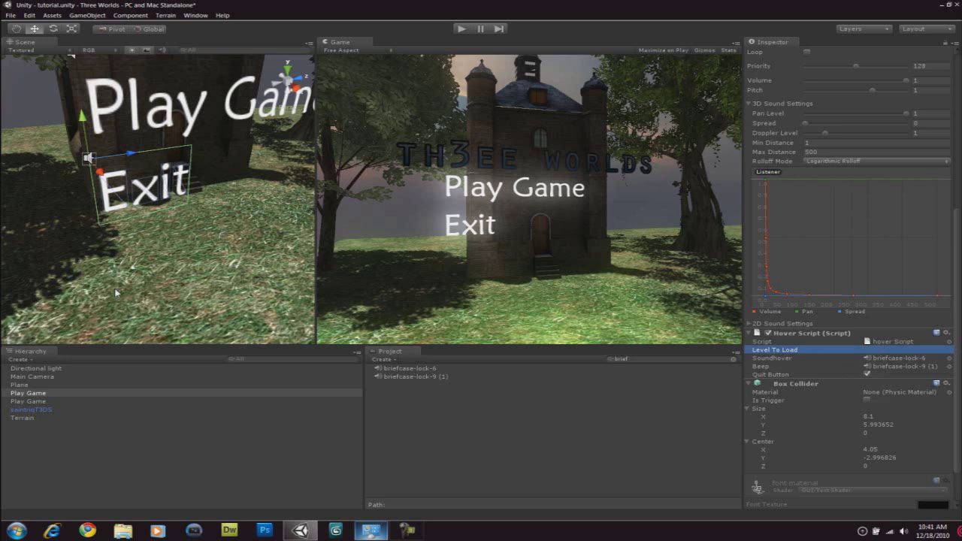
{"action": "left_click", "coordinate": [42, 402]}
{"action": "left_click", "coordinate": [38, 392]}
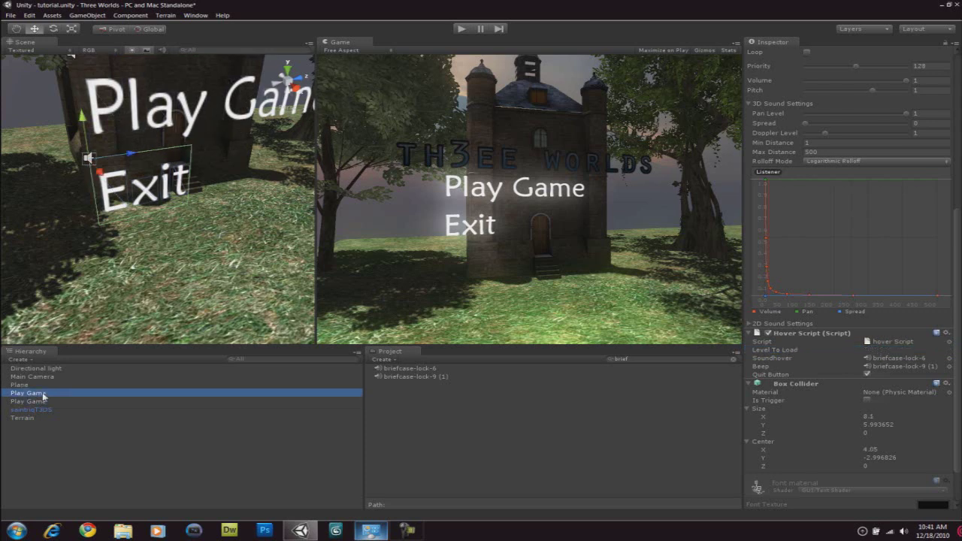
Play-test the title scene by choosing the Play Game text to load its level, and stop playback
{"action": "left_click", "coordinate": [461, 30]}
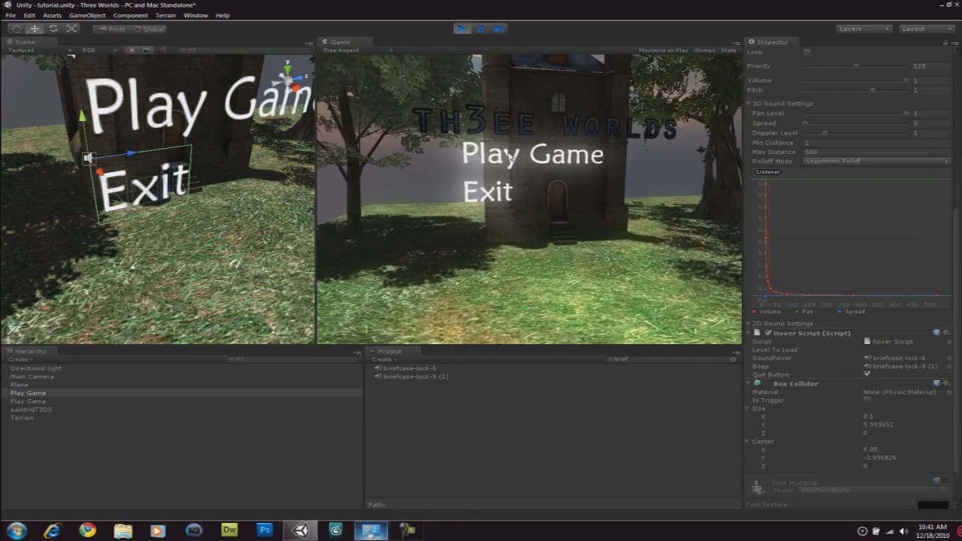
{"action": "left_click", "coordinate": [508, 155]}
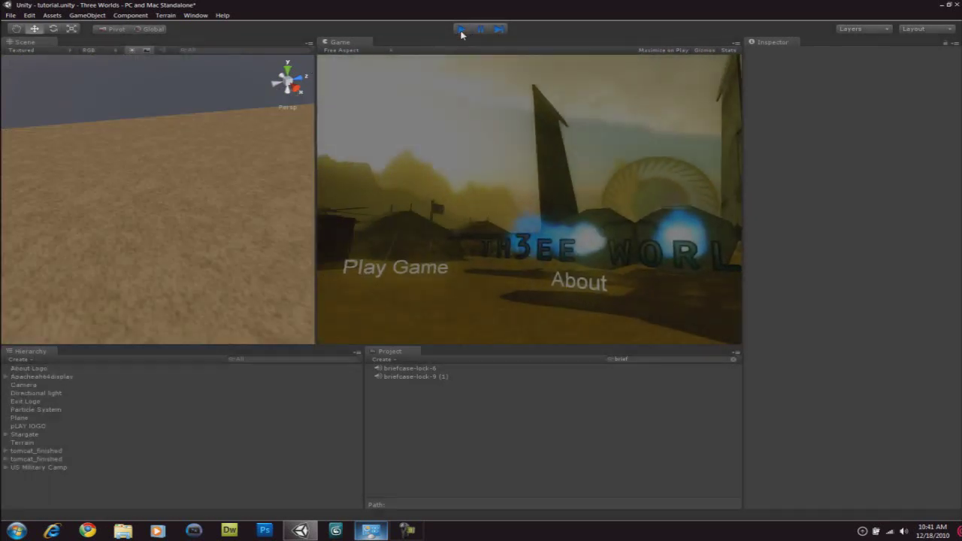
{"action": "left_click", "coordinate": [461, 28]}
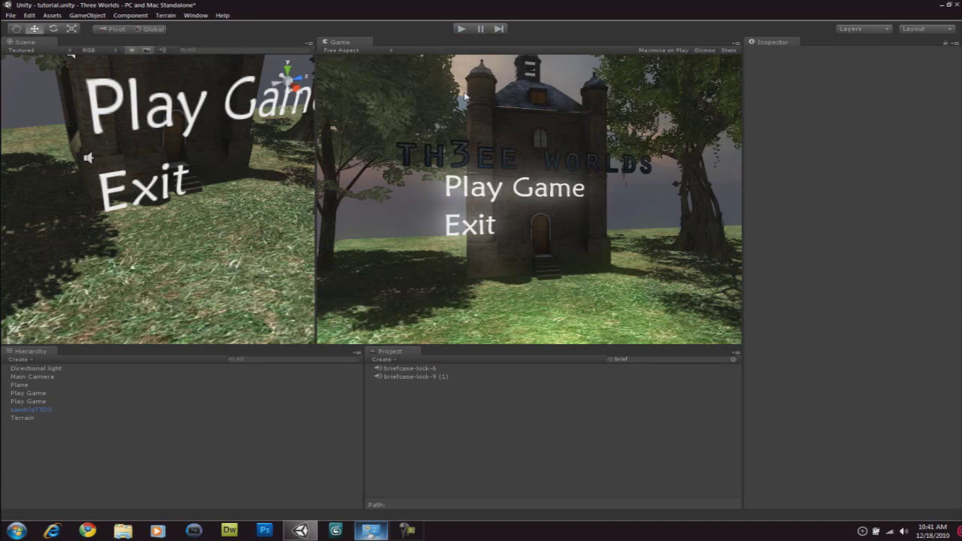